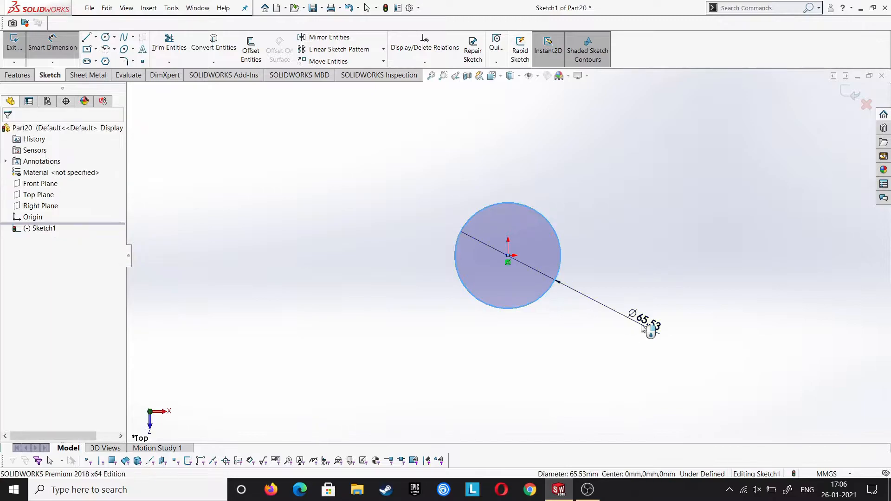
Set the diameter of the circle centred on the origin to 27 mm.
type("27")
key("Return")
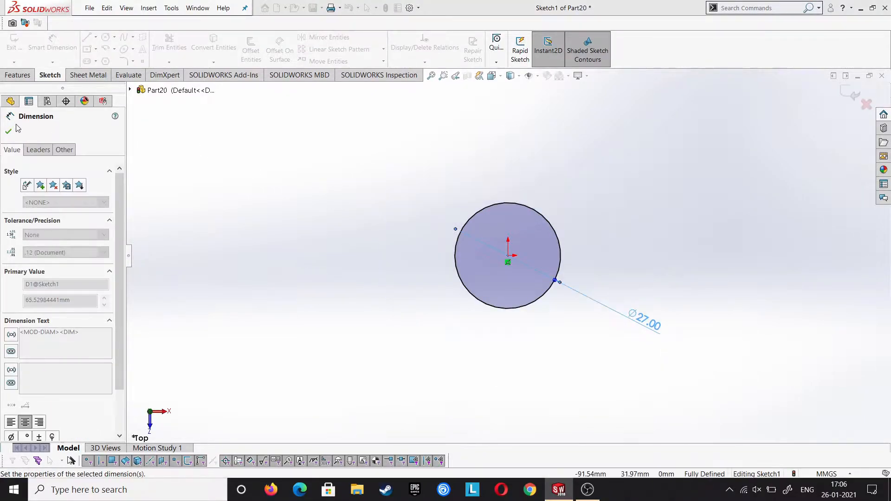
left_click(145, 200)
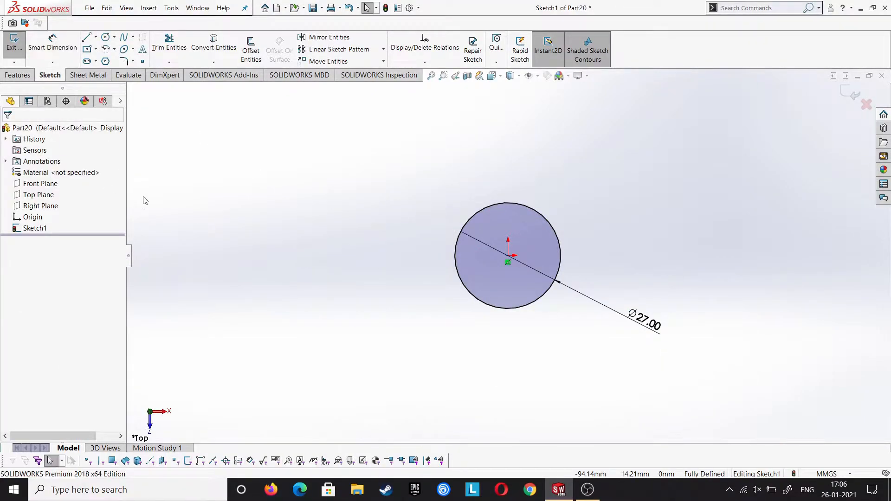
Create a clockwise helix from the circle with 48 mm height, 3 mm constant pitch, reversed direction and 270° start angle.
left_click(17, 75)
left_click(482, 60)
left_click(503, 72)
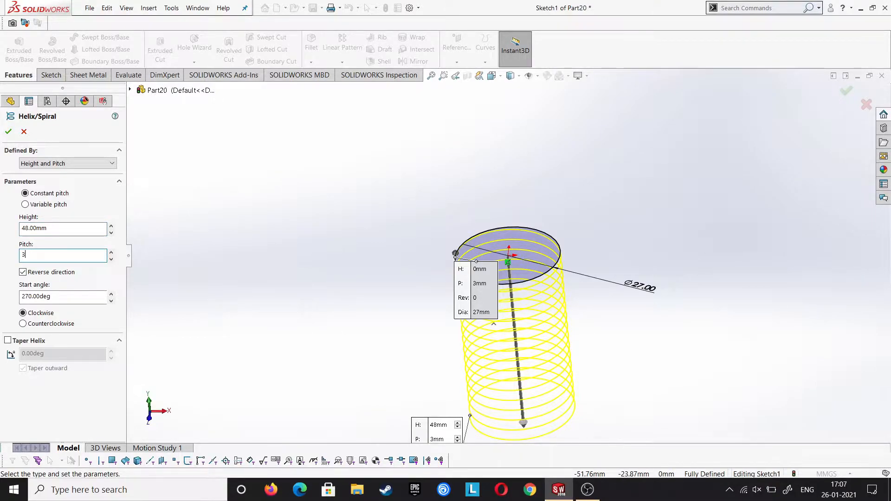
left_click(9, 132)
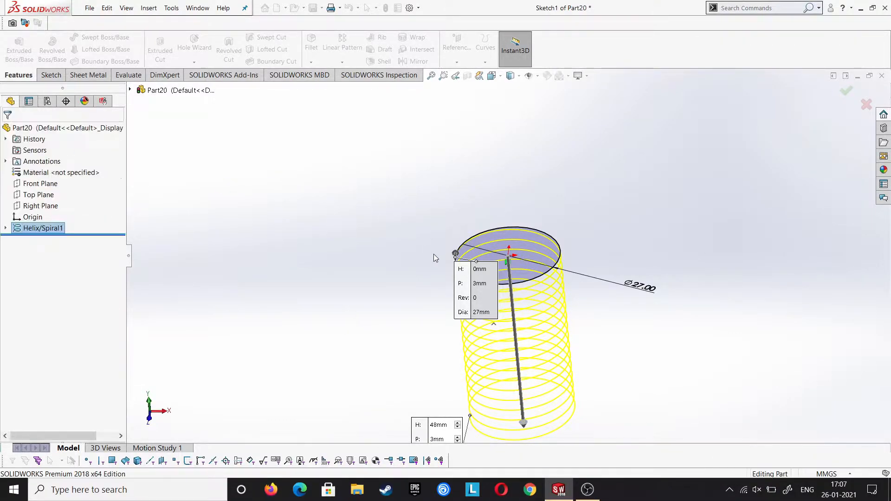
On the Top Plane, sketch a centerpoint quarter arc around the origin, lower left of the helix, with about 16.5 mm radius.
left_click(44, 194)
left_click(56, 180)
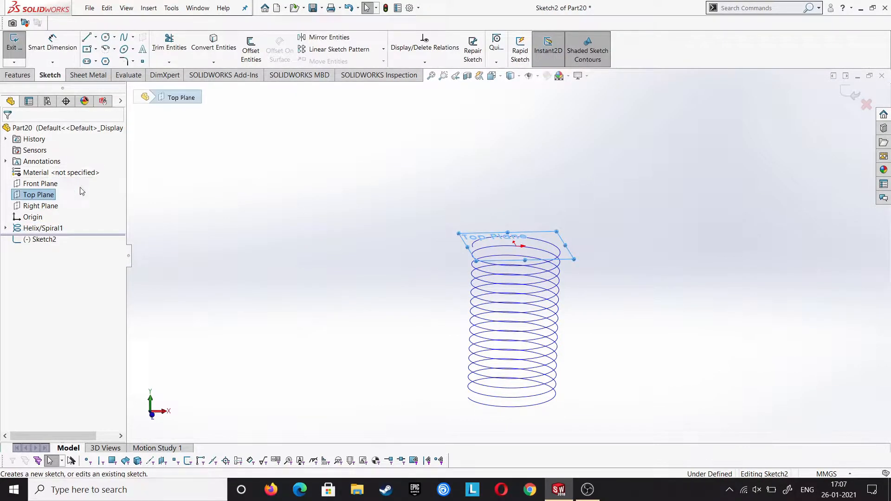
left_click(106, 49)
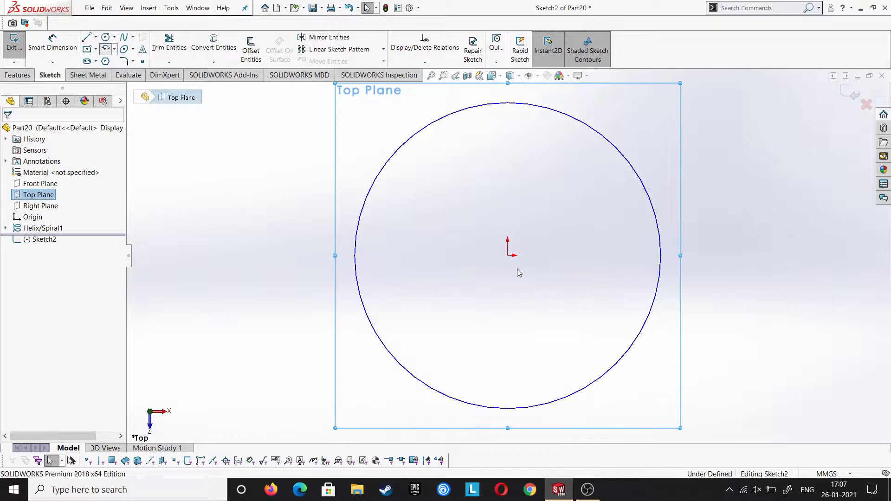
left_click(507, 255)
left_click(321, 259)
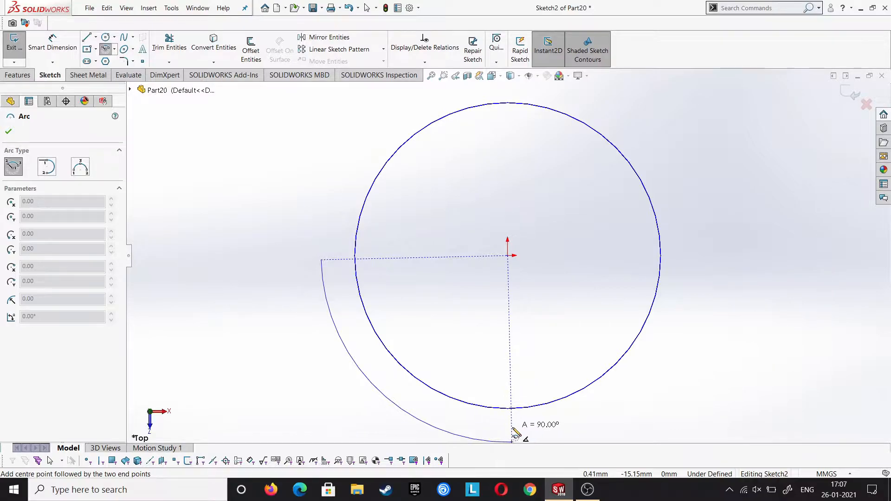
left_click(512, 440)
left_click(8, 130)
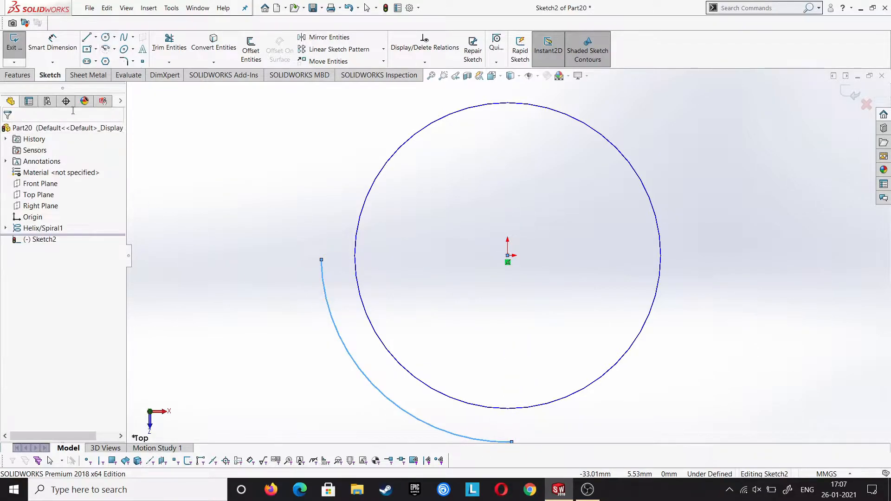
Constrain the arc's left endpoint horizontally and its lower endpoint vertically to the origin.
left_click(513, 260)
left_click(507, 258)
left_click(322, 260, "ctrl")
left_click(11, 296)
left_click(505, 290)
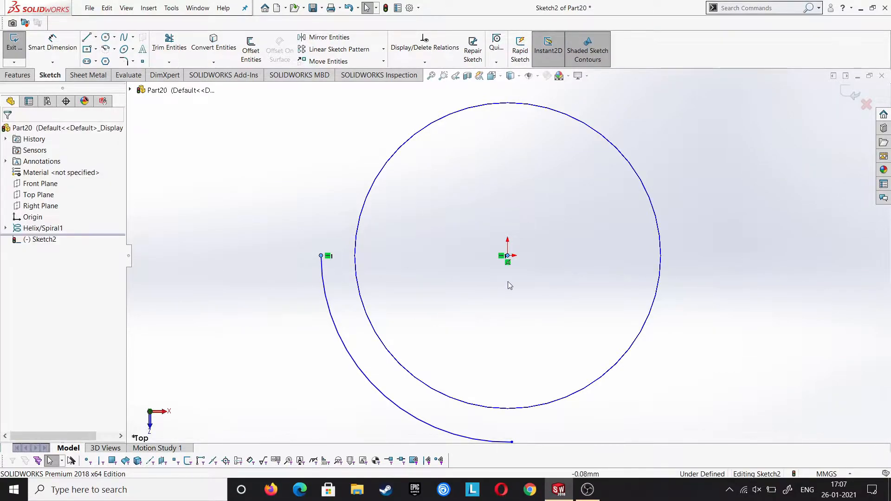
left_click(507, 257)
left_click(510, 442, "ctrl")
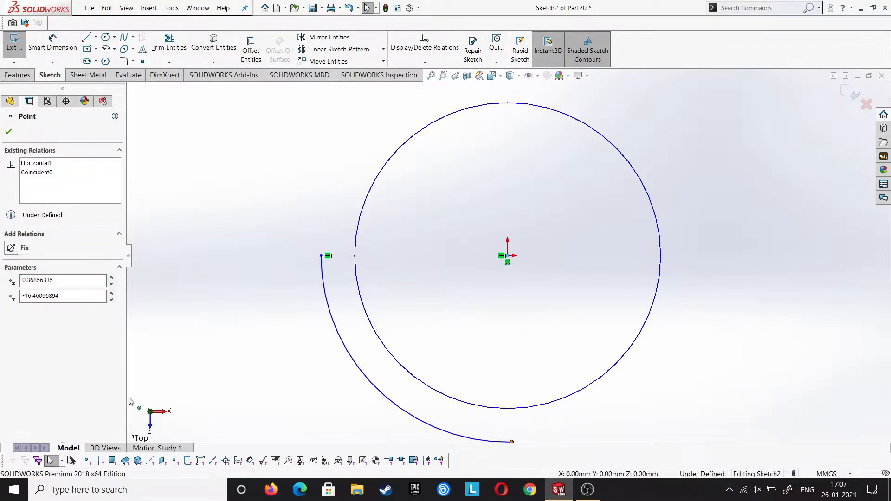
left_click(221, 305)
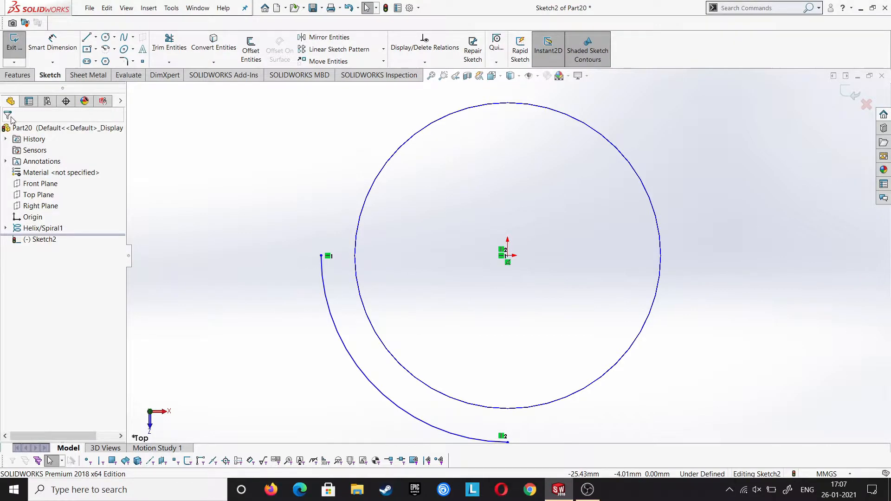
Dimension the quarter arc's radius and set it to 13.5 mm.
left_click(73, 49)
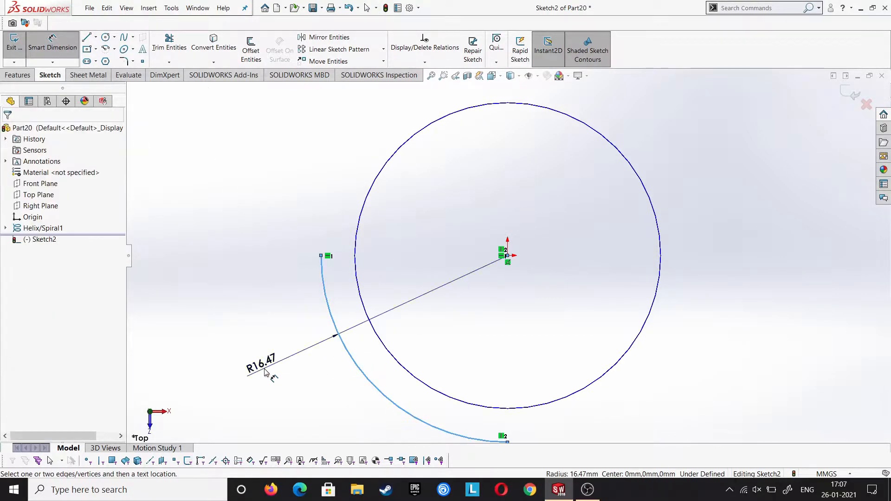
left_click(265, 372)
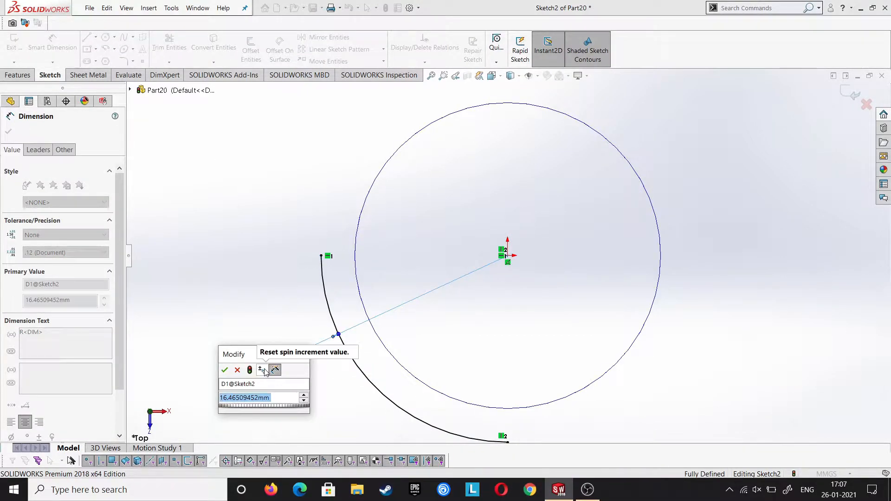
type("13.5")
key("Return")
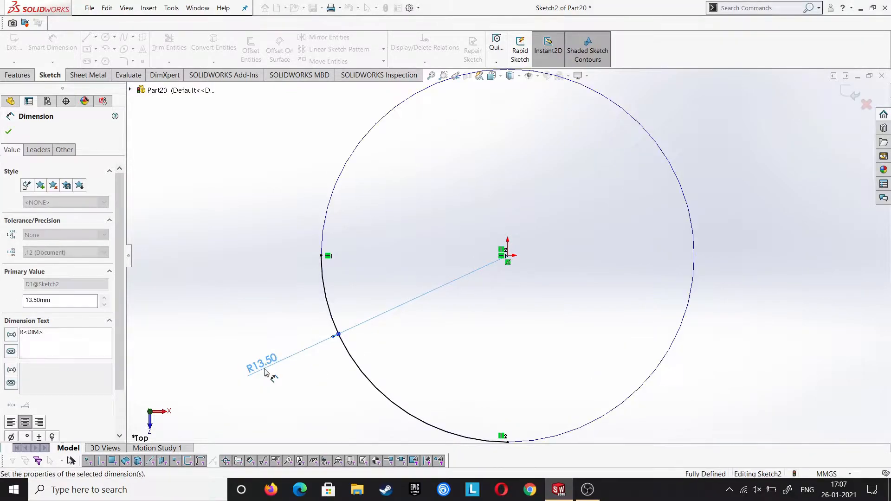
left_click(9, 132)
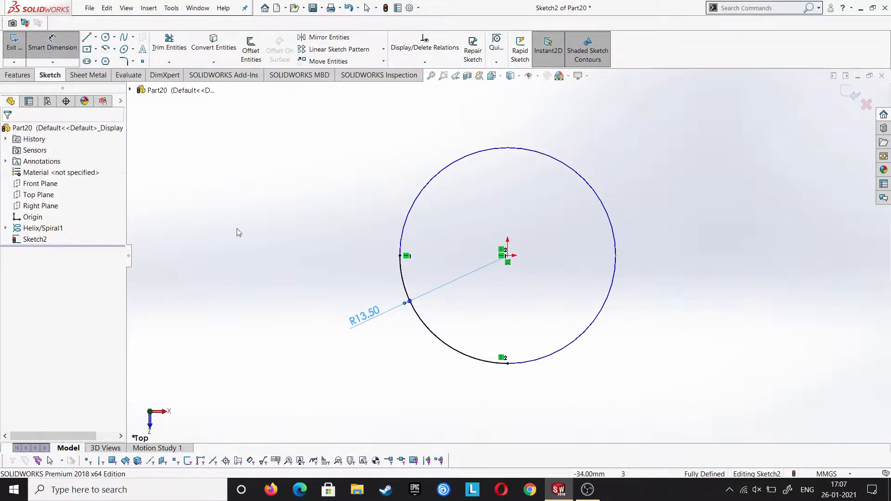
key("Escape")
On the Front Plane, sketch a centerpoint quarter arc of about 11.3 mm radius rising from the helix's upper left end.
left_click(41, 184)
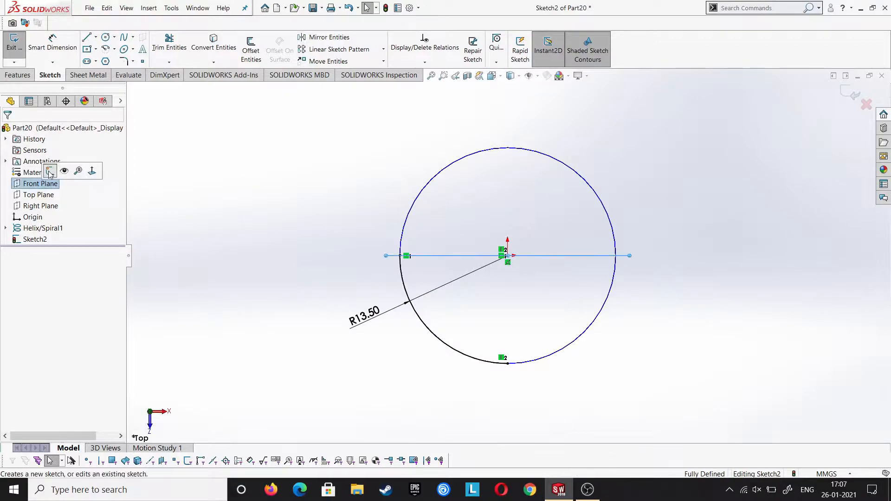
left_click(51, 171)
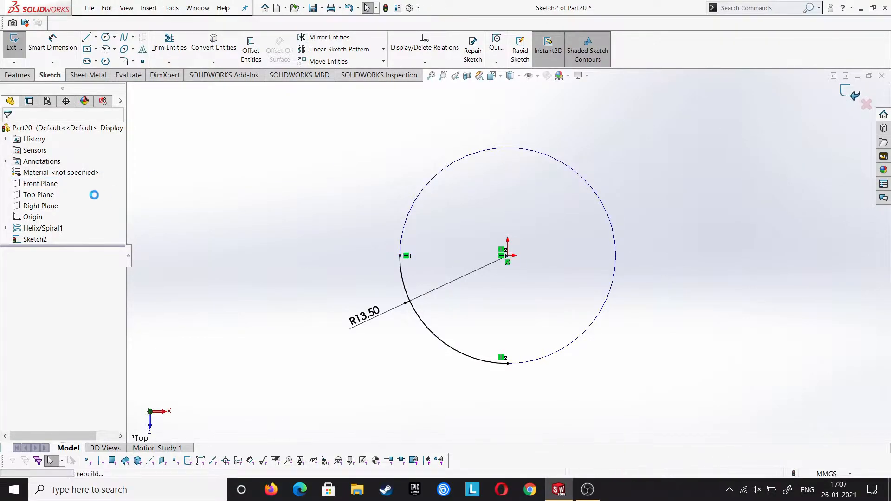
left_click(41, 184)
left_click(37, 172)
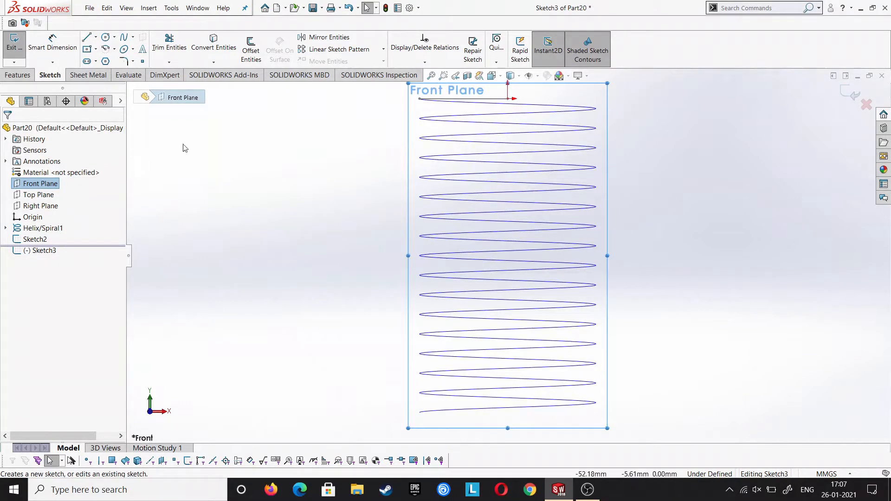
scroll(297, 215, "up", 2)
left_click(203, 127)
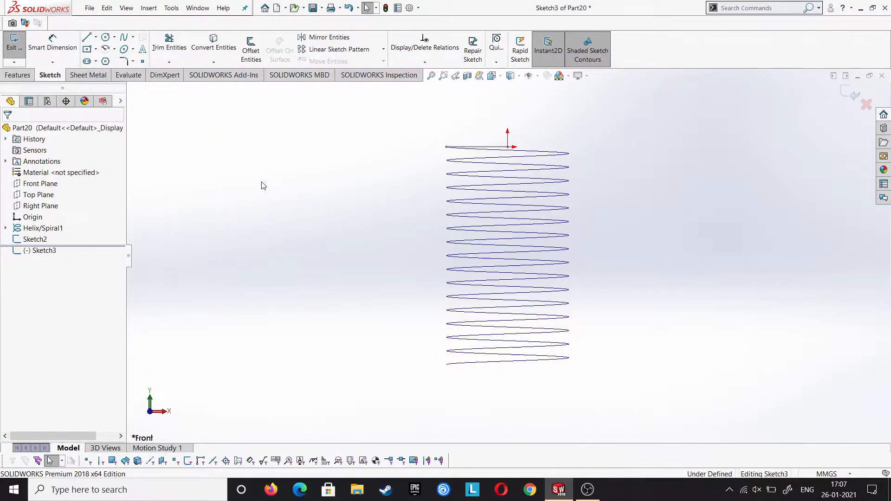
left_click(106, 49)
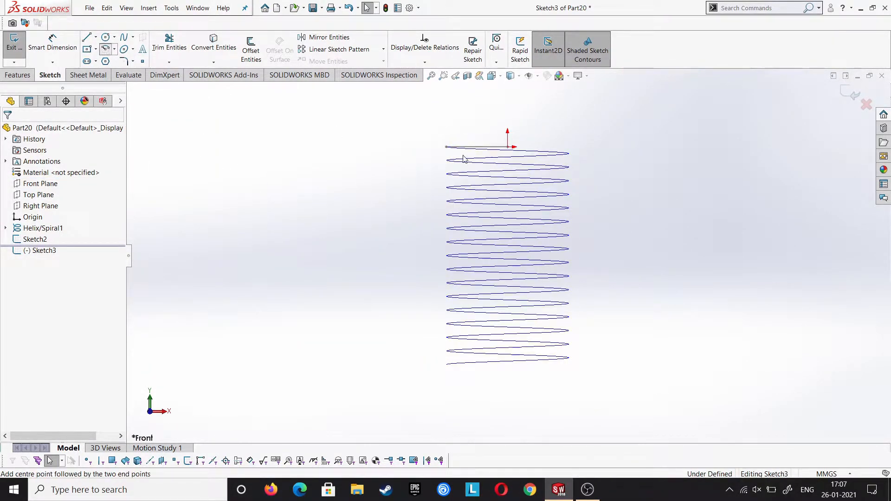
left_click(445, 97)
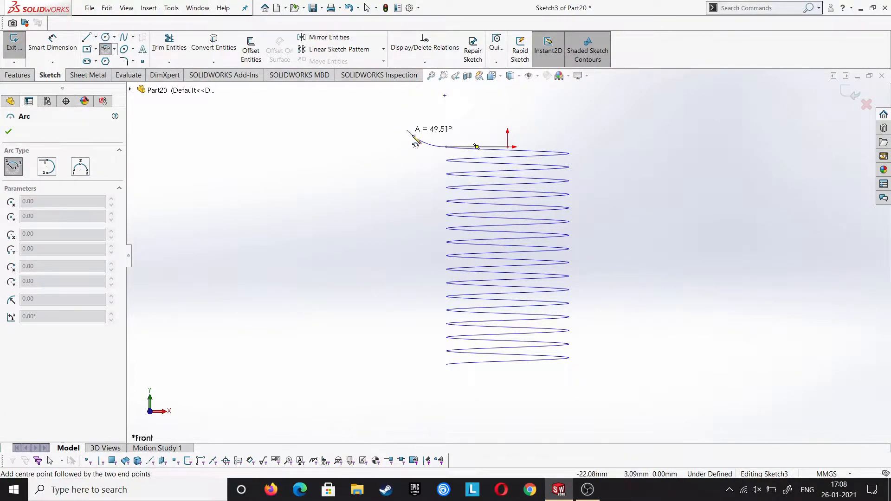
left_click(496, 95)
right_click(457, 92)
left_click(473, 103)
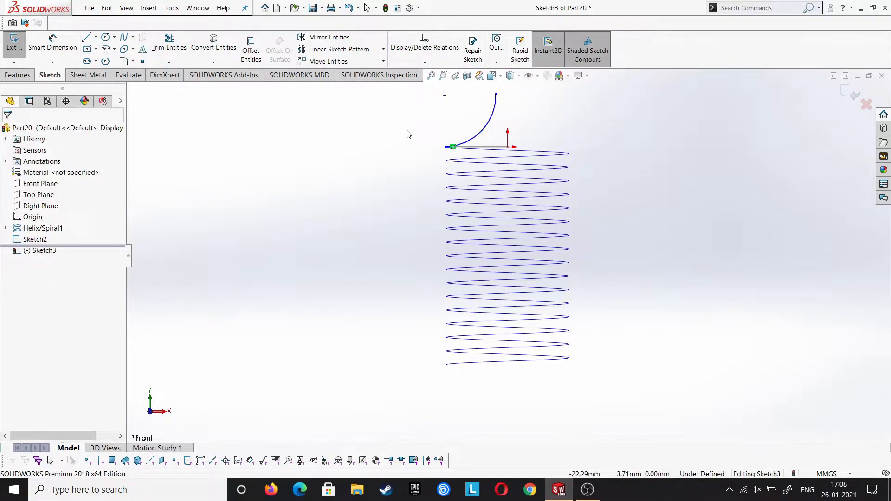
Constrain the new arc's centre vertically to its lower endpoint and horizontally to its upper endpoint.
left_click(444, 96)
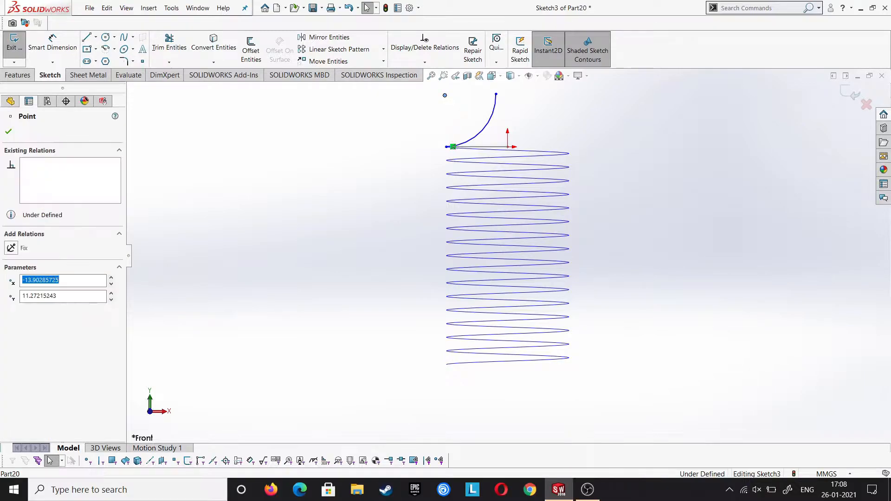
left_click(447, 147, "ctrl")
left_click(16, 309)
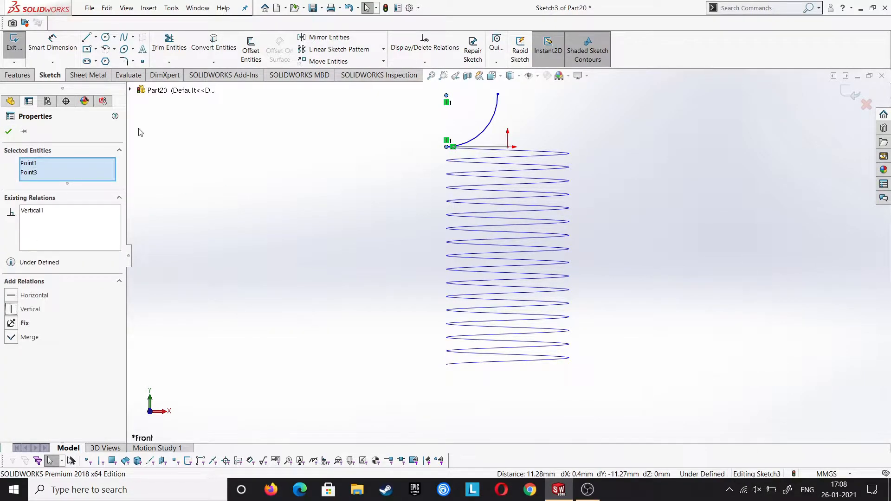
key("Escape")
left_click(497, 94)
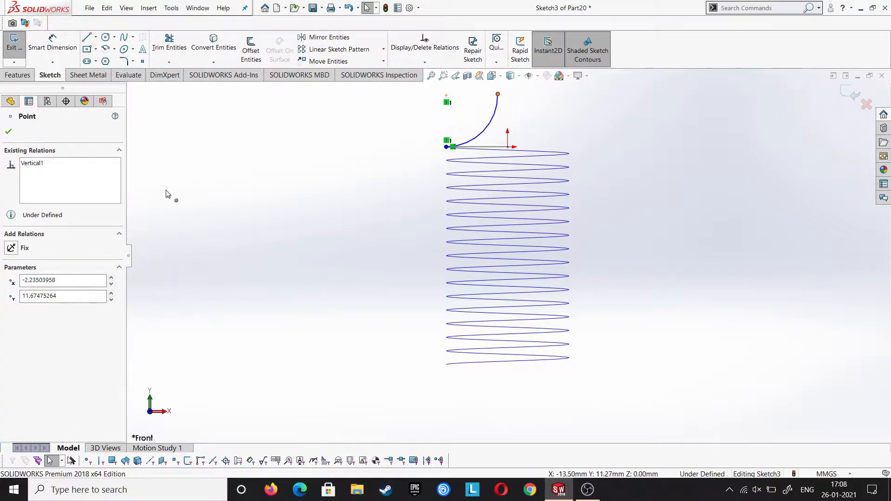
left_click(221, 272)
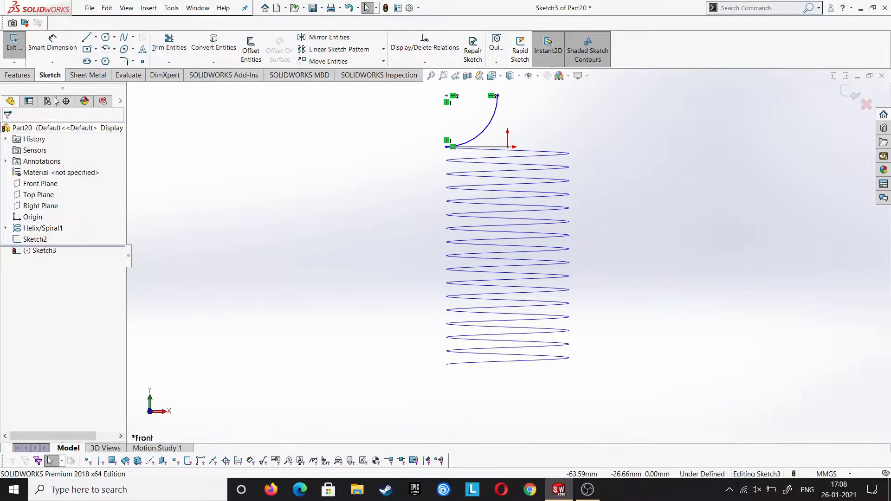
Dimension the radius of the arc above the helix and set it to 13.5 mm.
left_click(52, 43)
left_click(482, 132)
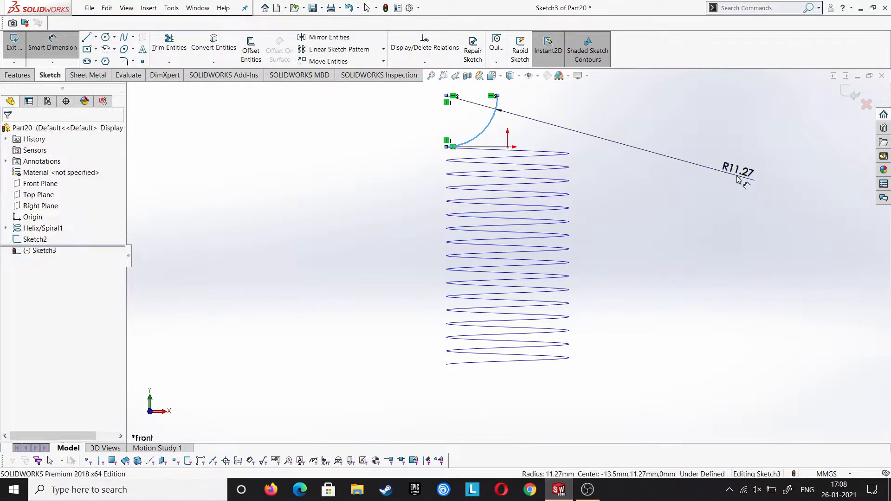
left_click(737, 179)
type("13.5")
key("Return")
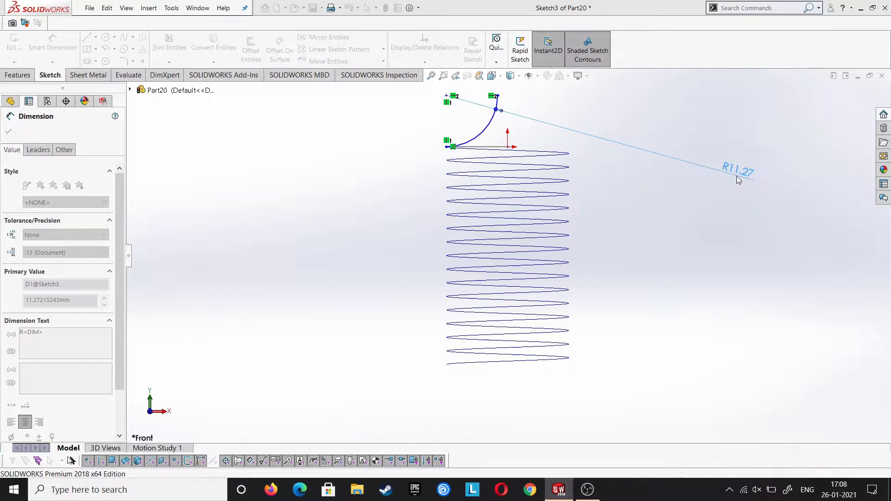
Dimension the horizontal distance between the arc's centre and the origin as 13.5 mm.
left_click(508, 147)
left_click(508, 147)
scroll(511, 140, "up", 1)
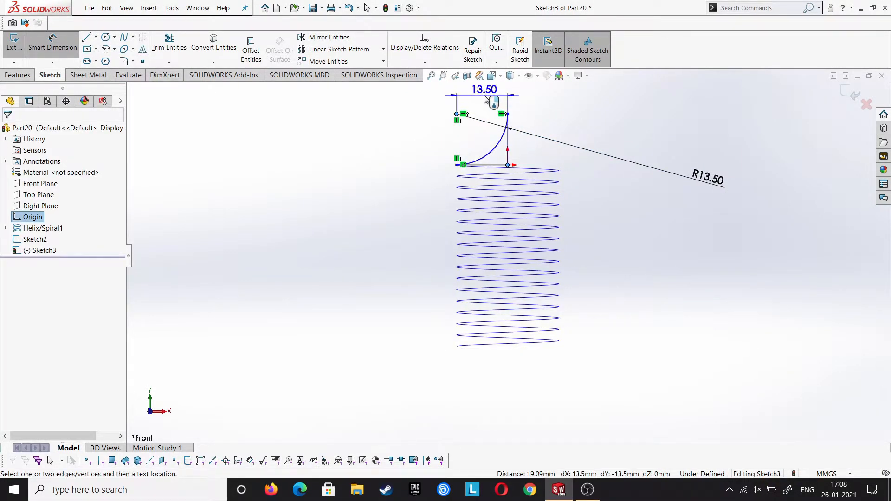
left_click(485, 99)
type("13.5")
key("Return")
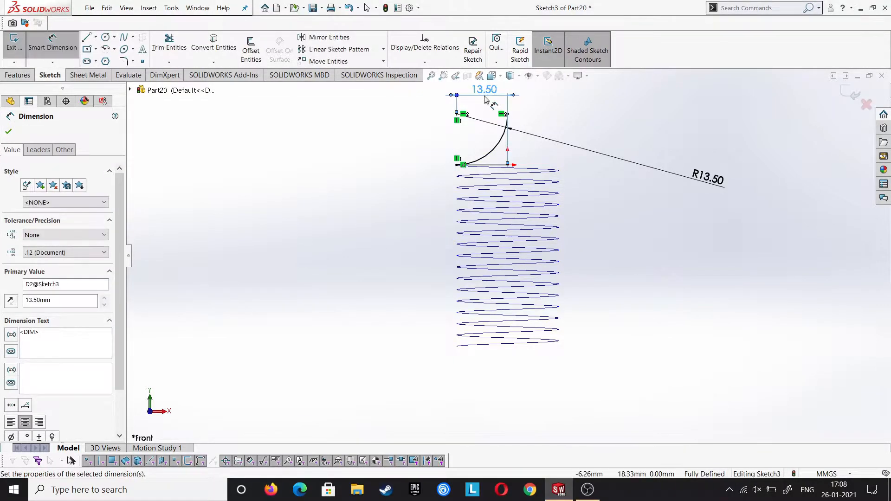
left_click(457, 116)
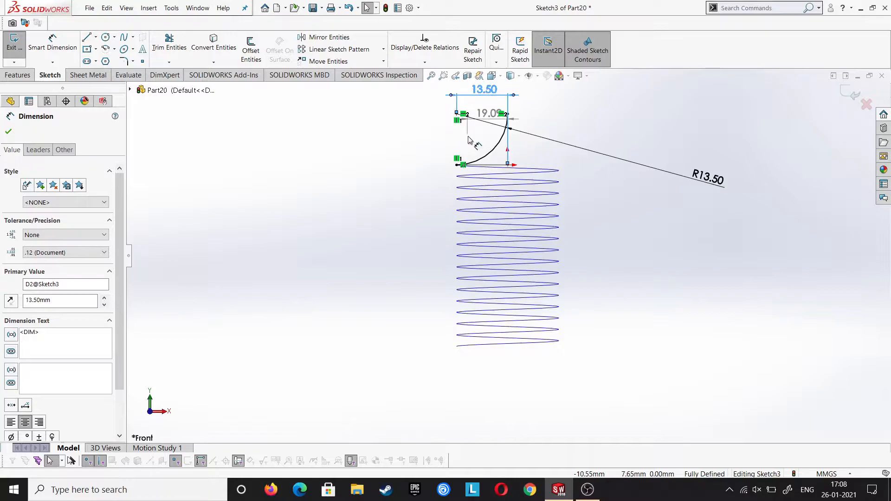
key("Escape")
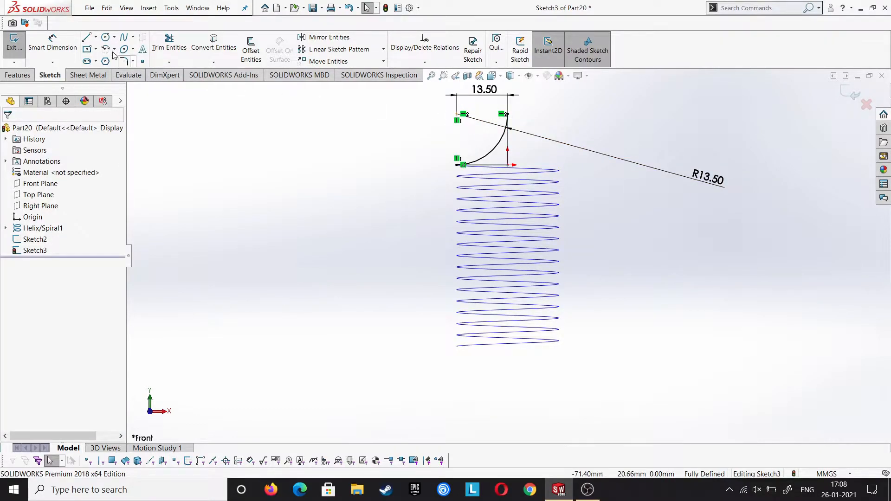
left_click(53, 42)
left_click(507, 165)
left_click(457, 114)
key("Escape")
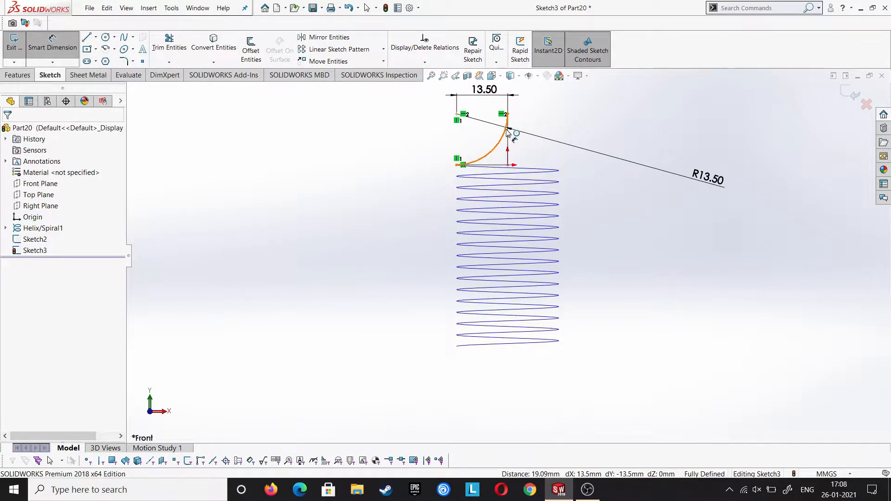
Close the sketch and create a projected curve from the Front Plane arc and the Top Plane arc.
left_click(18, 75)
left_click(839, 95)
left_click(485, 51)
left_click(516, 76)
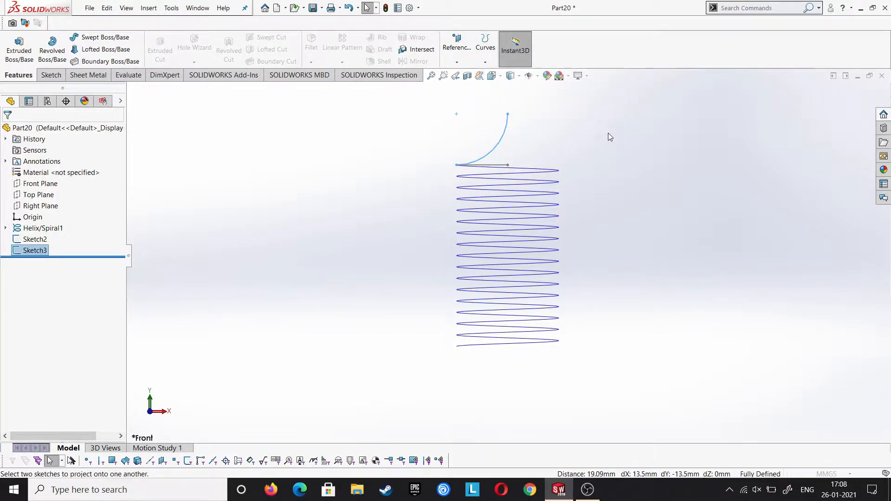
left_click(504, 165)
left_click(8, 132)
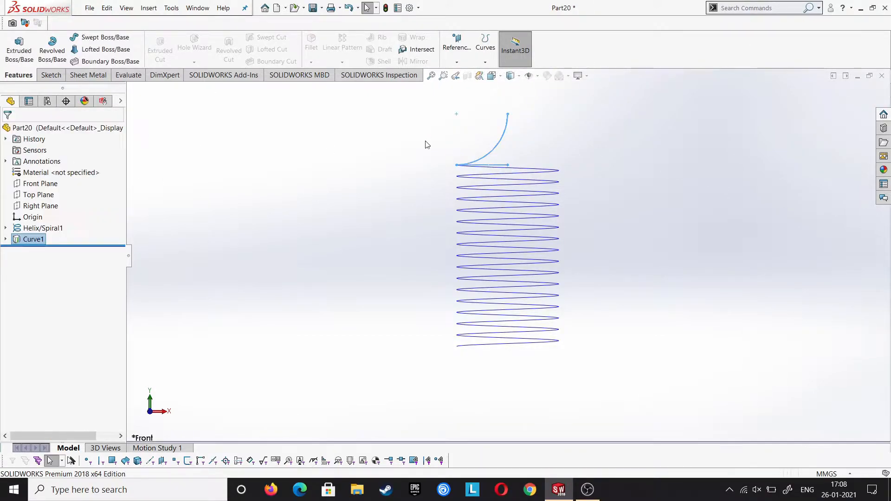
Start a sketch on the Right Plane and draw a semicircular centre-point arc of about 28 mm radius above the helix, centred over the origin.
left_click(40, 205)
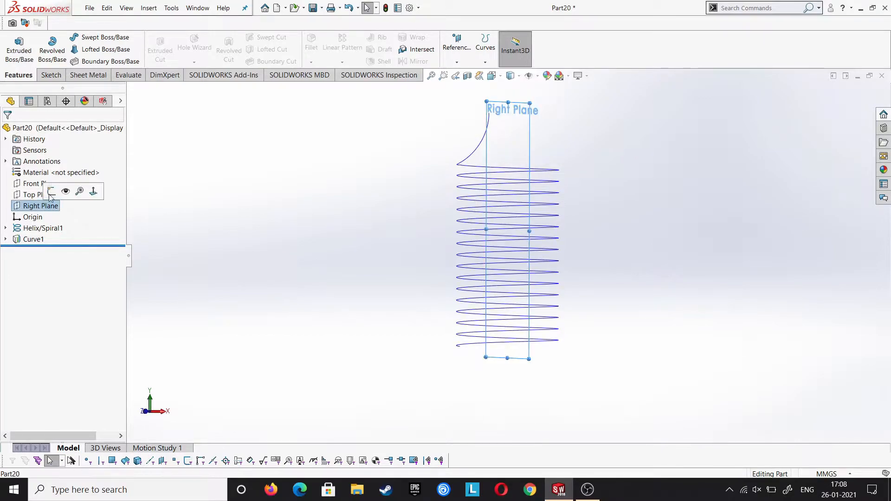
left_click(51, 192)
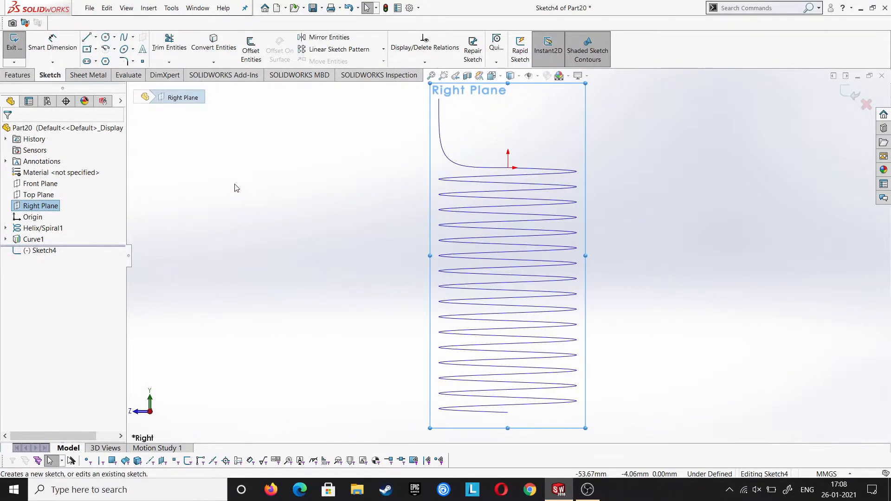
left_click(507, 104)
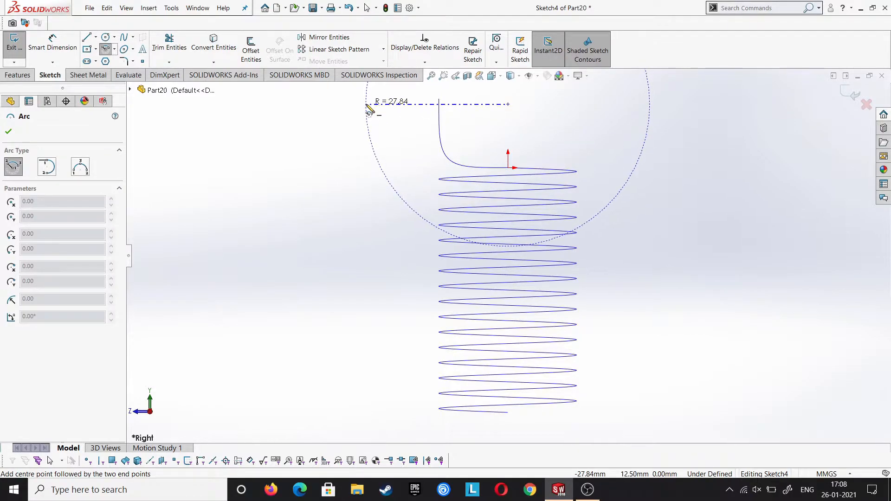
left_click(366, 105)
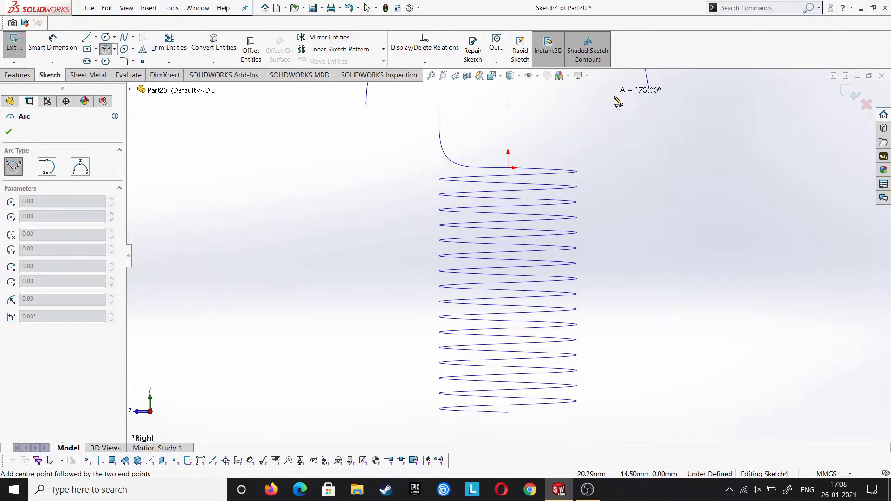
left_click(650, 105)
right_click(663, 104)
left_click(677, 112)
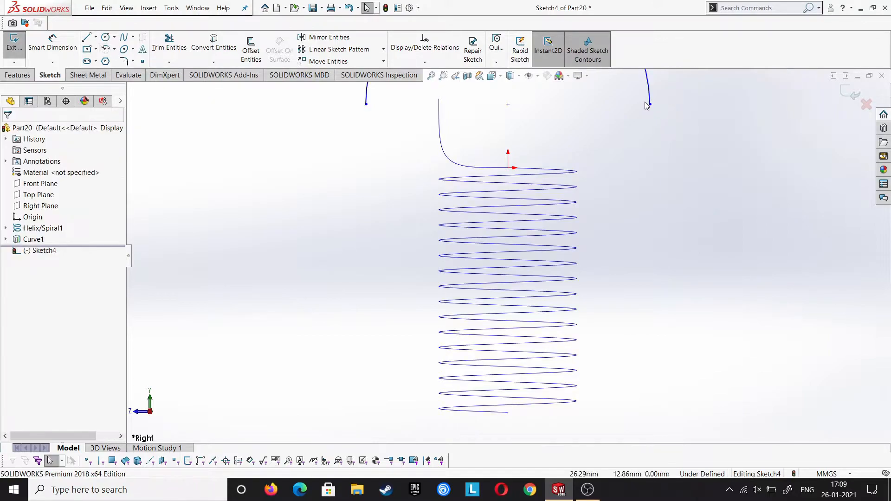
Constrain both endpoints of the semicircular arc horizontally to its centre point.
left_click(649, 105)
left_click(508, 105, "ctrl")
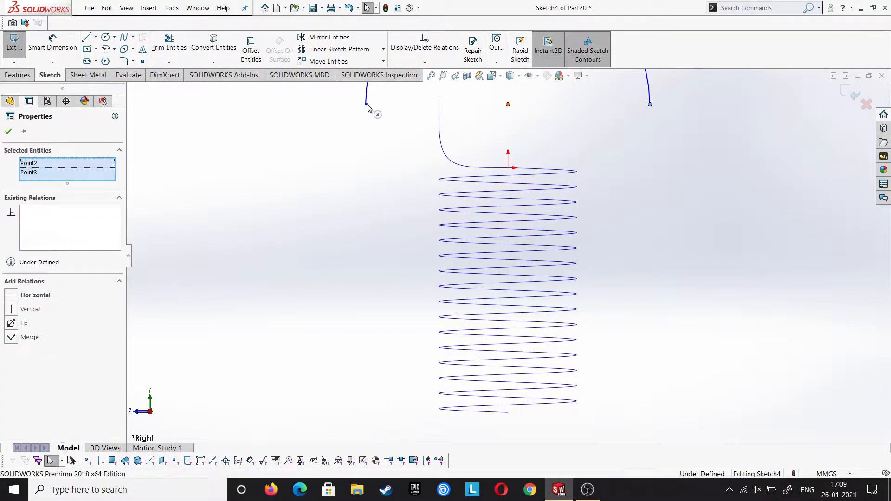
left_click(366, 104, "ctrl")
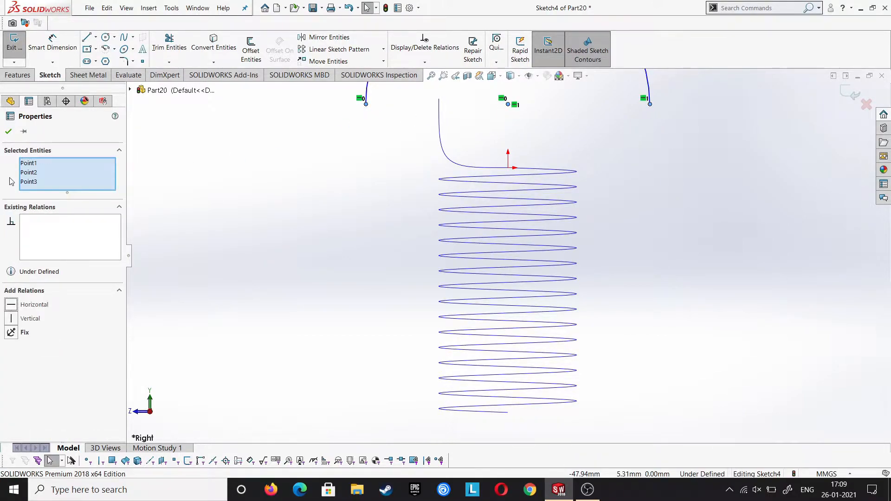
left_click(9, 132)
Dimension the vertical distance between the semicircle's centre and the origin and set it to 13.5 mm.
left_click(53, 47)
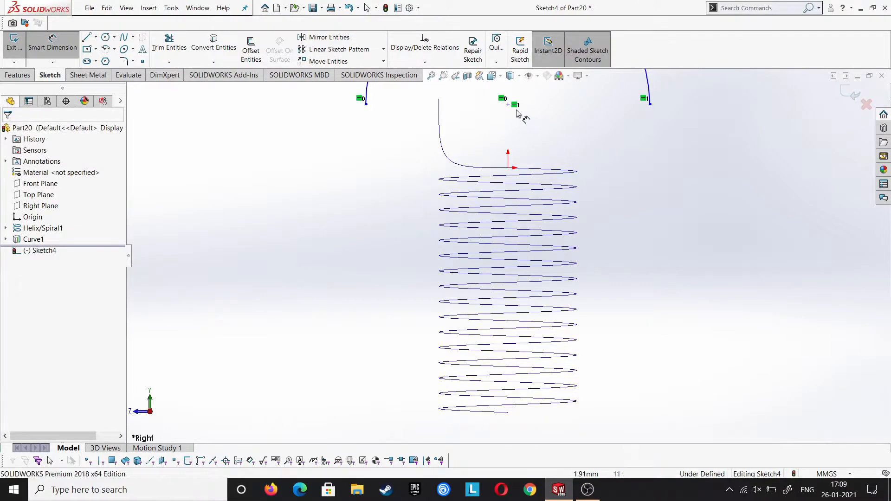
left_click(508, 104)
left_click(508, 168)
left_click(719, 149)
type("13.5")
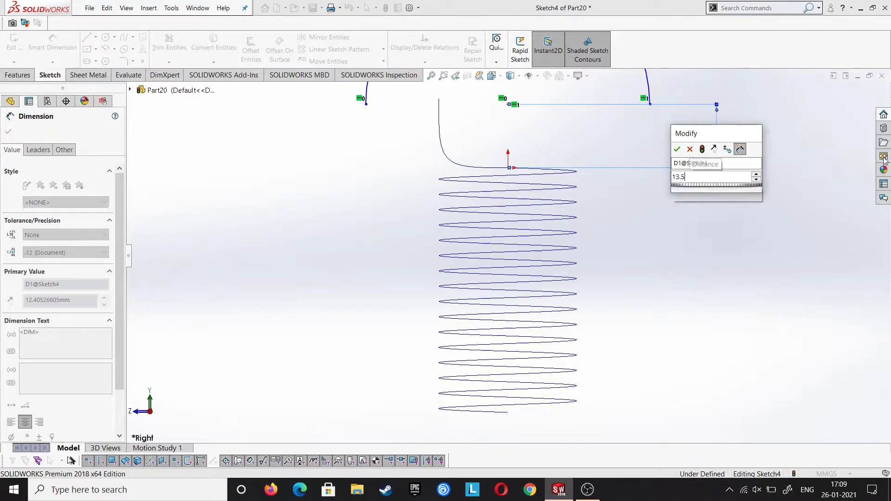
key("Return")
key("Escape")
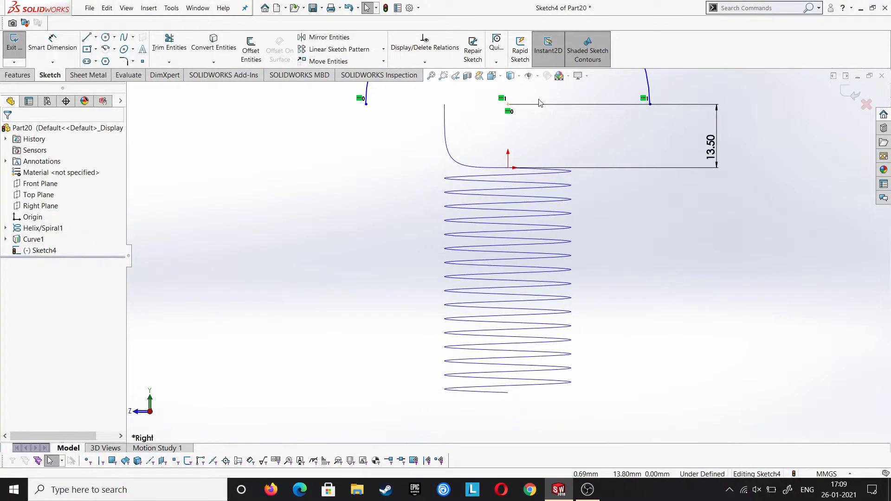
Dimension the radius of the semicircular arc and set it to 13.5 mm.
scroll(647, 107, "up", 3)
left_click(61, 45)
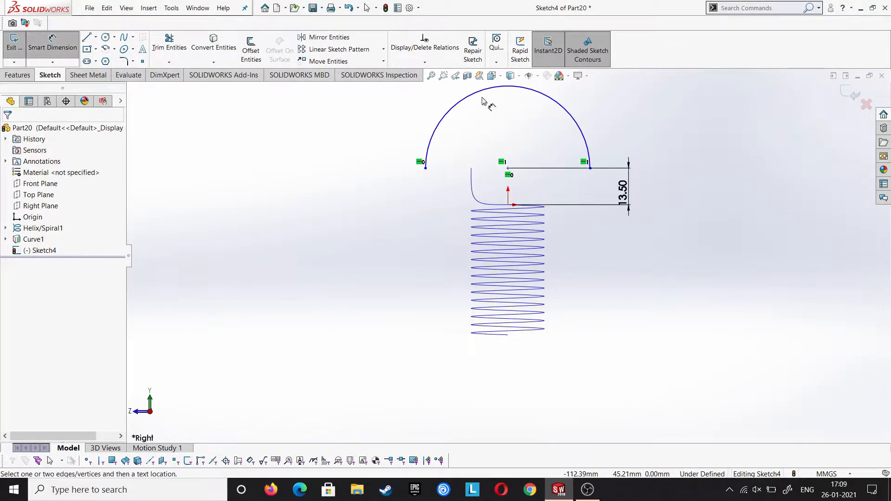
left_click(585, 140)
left_click(668, 139)
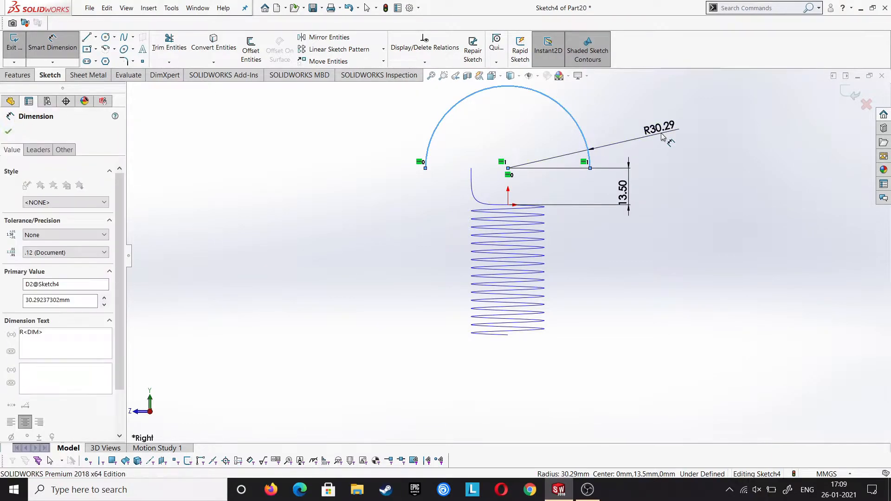
type("13.5")
key("Return")
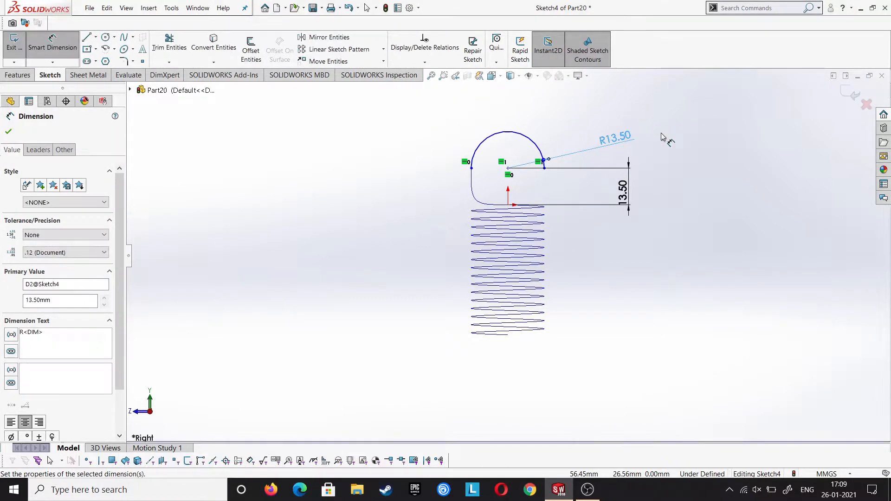
left_click(8, 131)
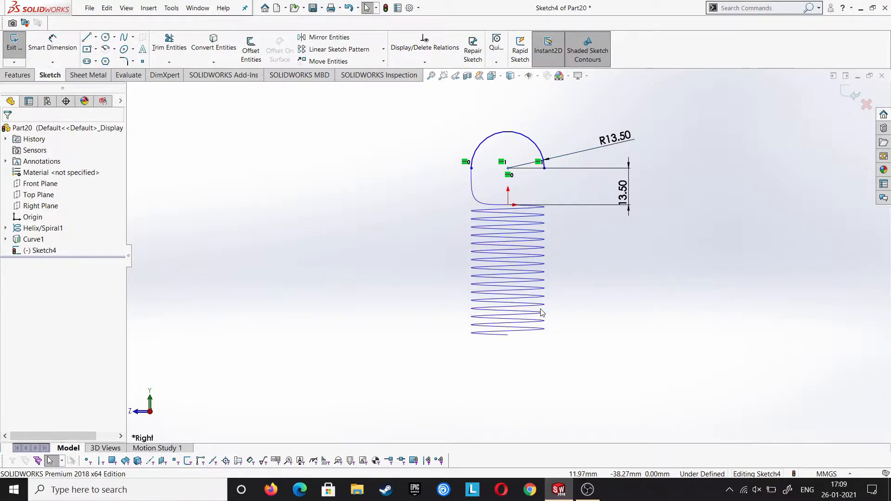
Close the sketch and create a reference plane offset 48 mm below the Top Plane, at the helix's lower end.
left_click(6, 76)
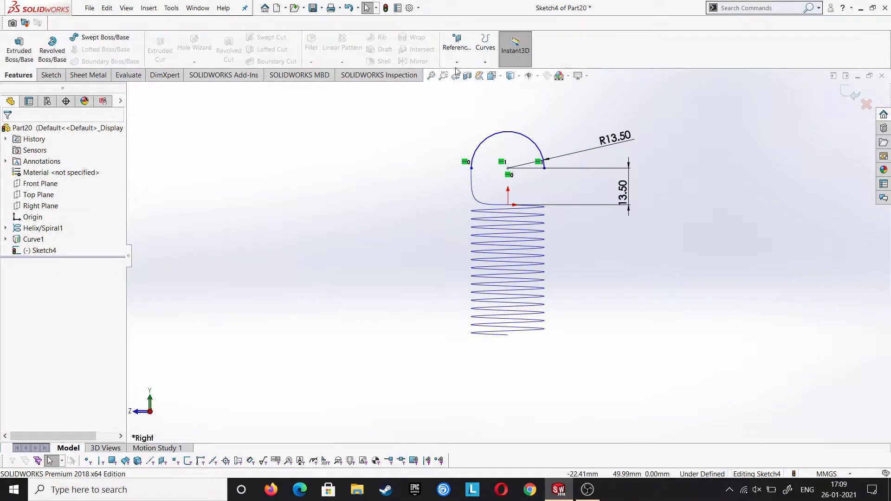
left_click(852, 97)
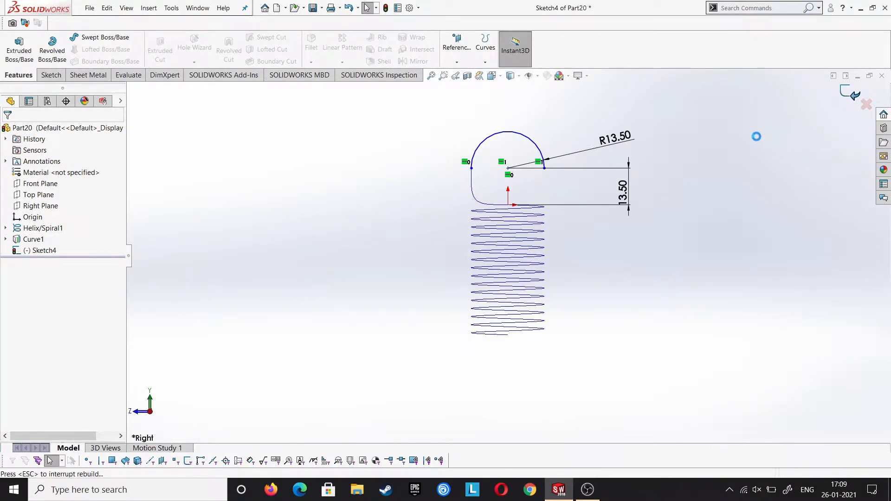
left_click(458, 63)
left_click(466, 77)
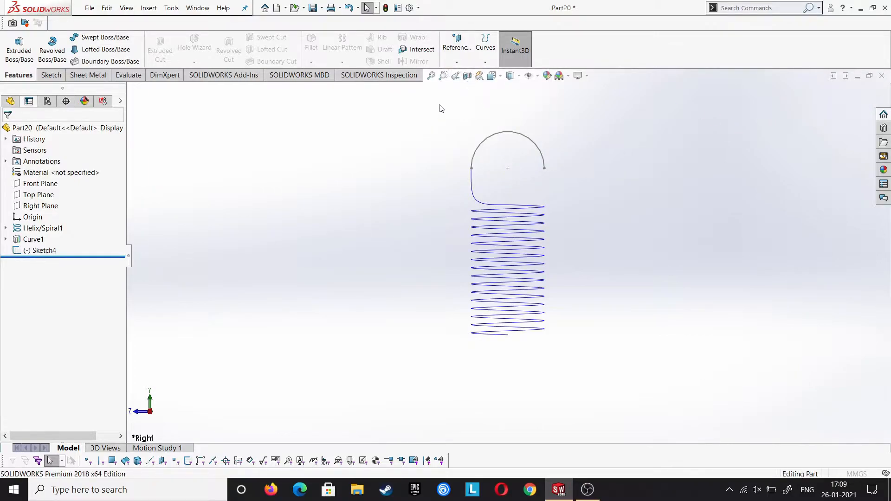
left_click(130, 90)
left_click(173, 157)
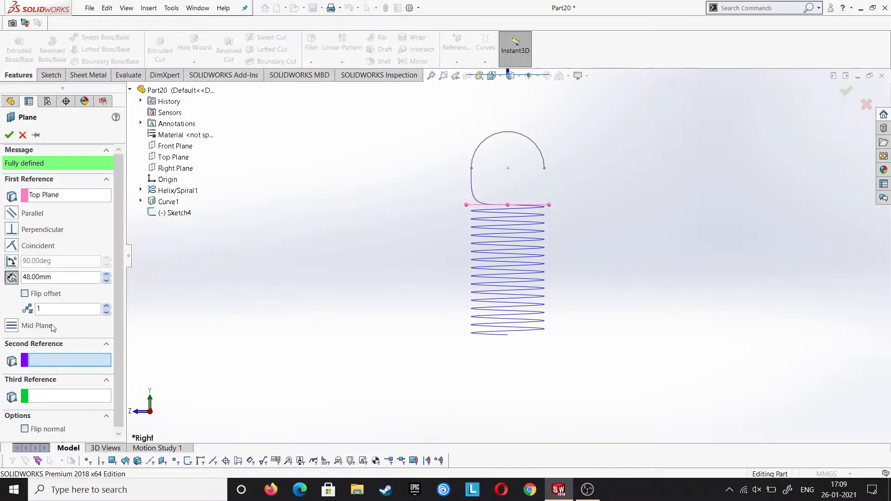
left_click(37, 297)
left_click(9, 135)
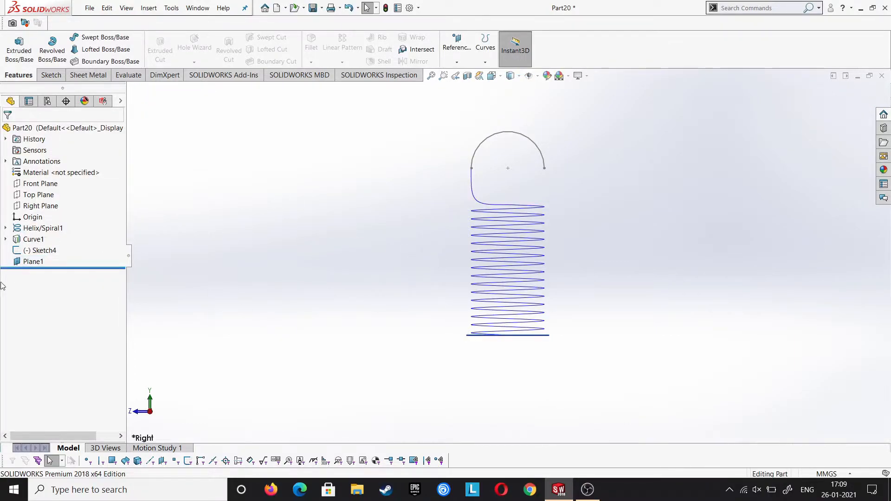
Start a sketch on the new offset plane and draw a 90° centre-point arc of about 16 mm radius around the origin.
left_click(28, 262)
left_click(31, 231)
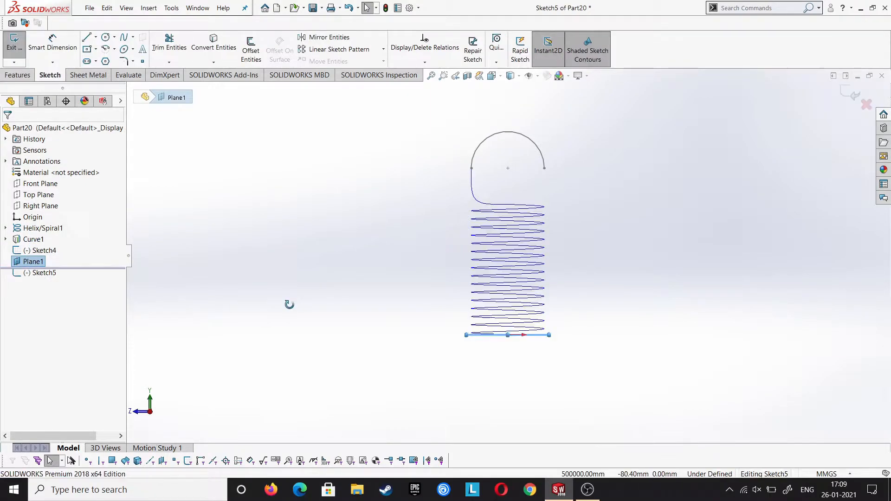
middle_click_drag(290, 326, 280, 369)
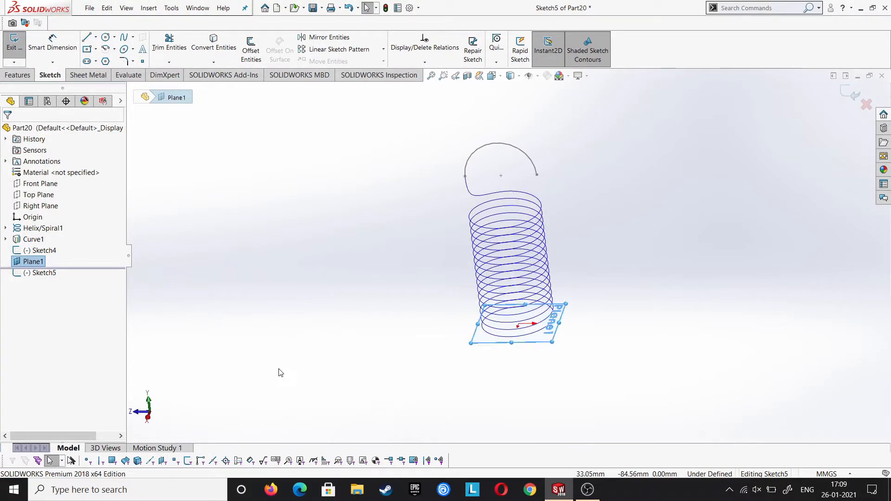
left_click(350, 279)
middle_click_drag(350, 281, 349, 300)
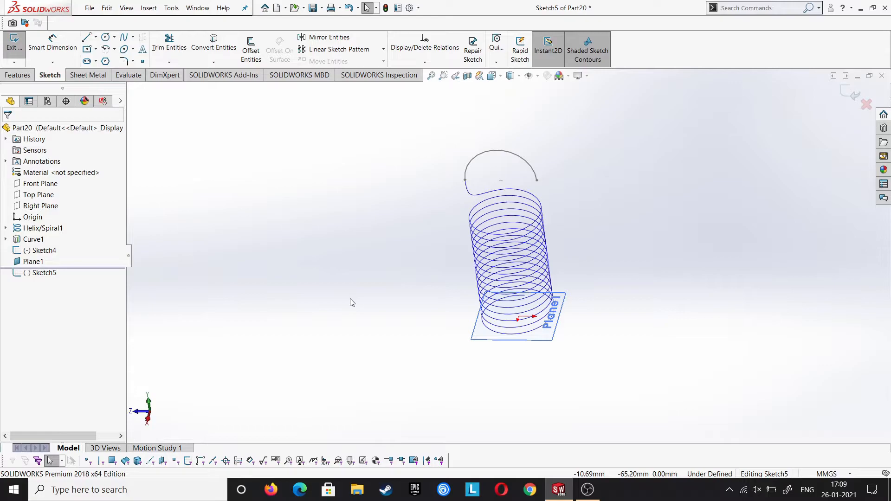
key("ctrl+8")
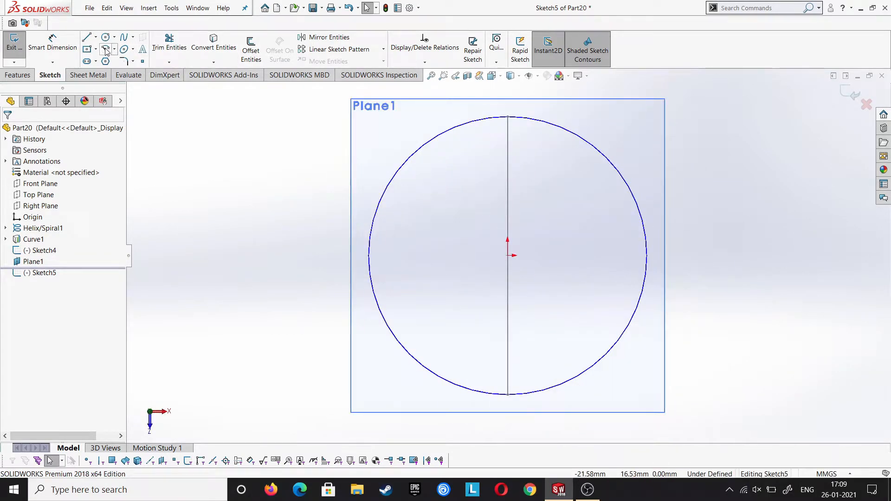
left_click(105, 49)
left_click(509, 256)
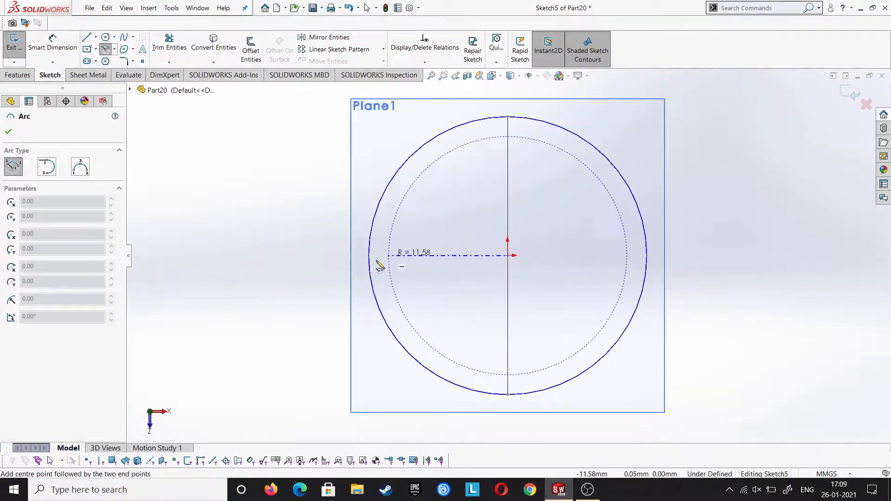
left_click(344, 258)
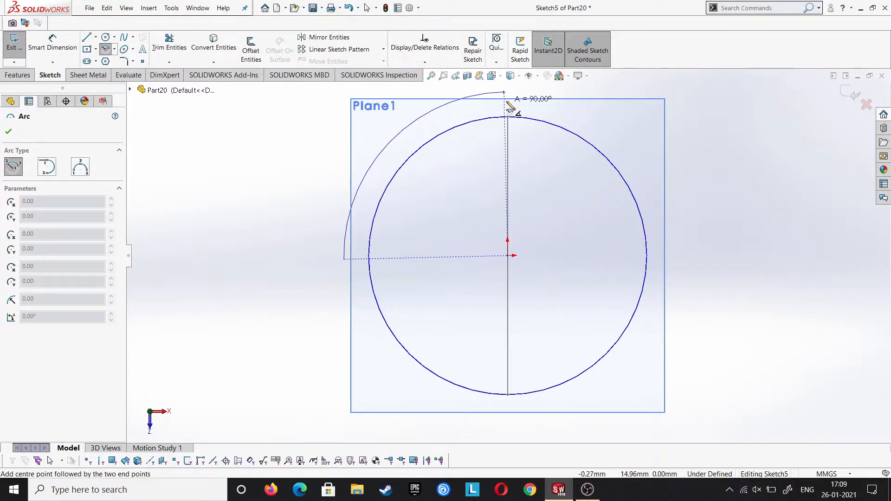
left_click(508, 92)
right_click(507, 96)
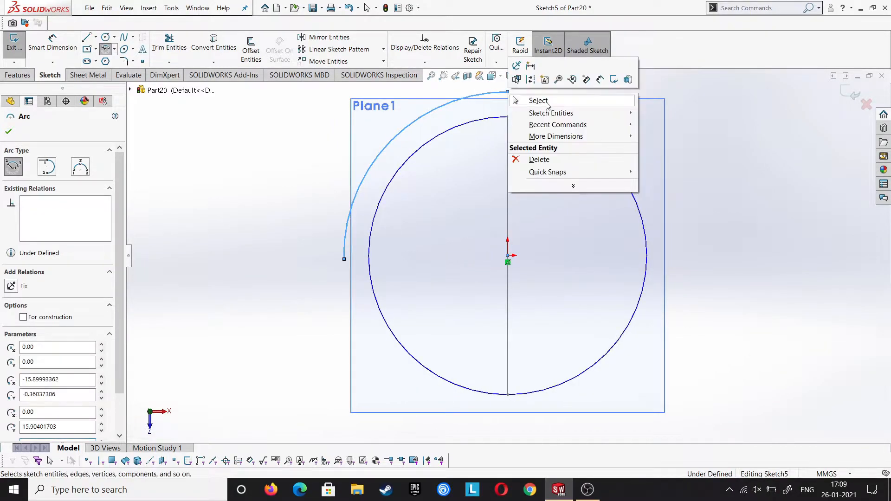
left_click(528, 103)
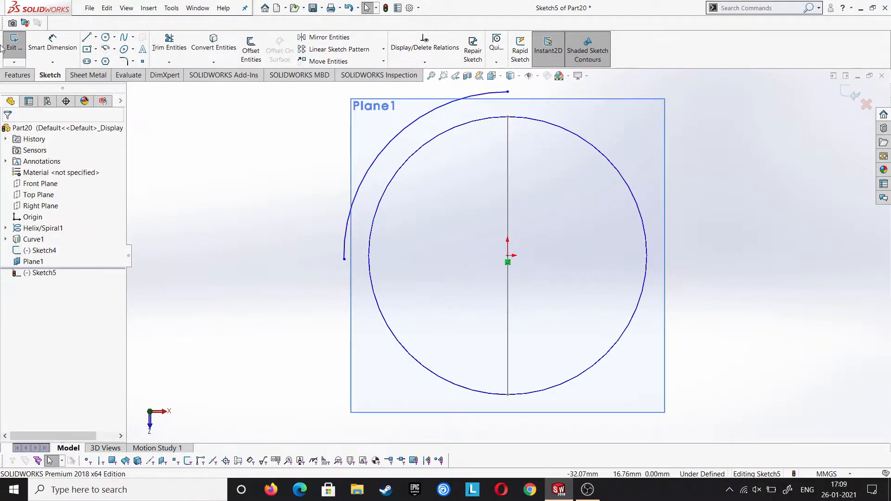
Constrain one endpoint of the quarter arc horizontally to its centre and the other endpoint vertically to its centre.
left_click(343, 259)
left_click(508, 255, "ctrl")
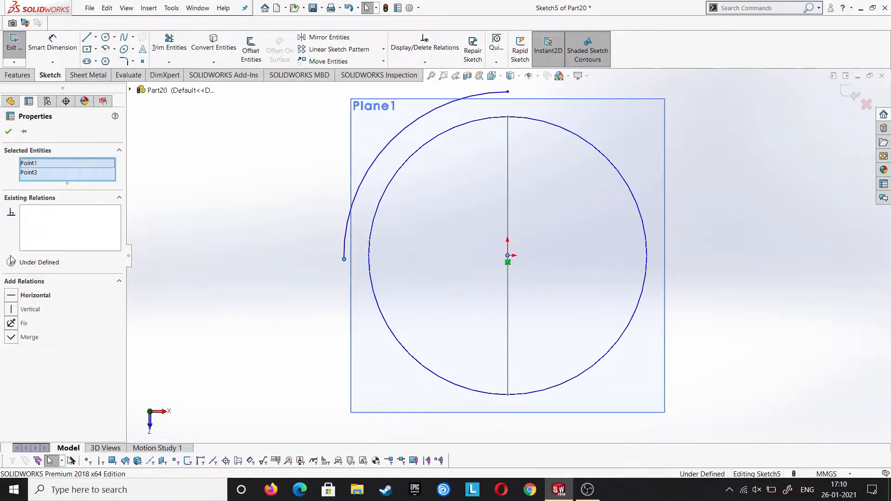
left_click(17, 295)
left_click(203, 254)
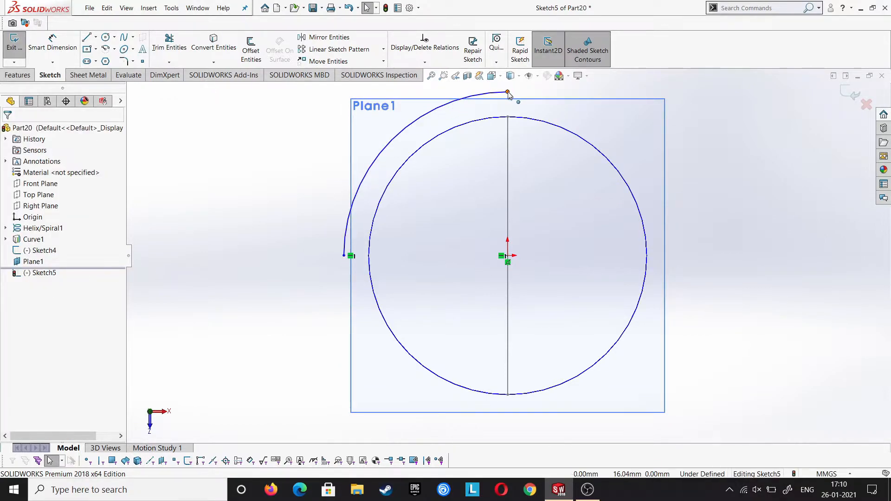
left_click(508, 92)
left_click(507, 255, "ctrl")
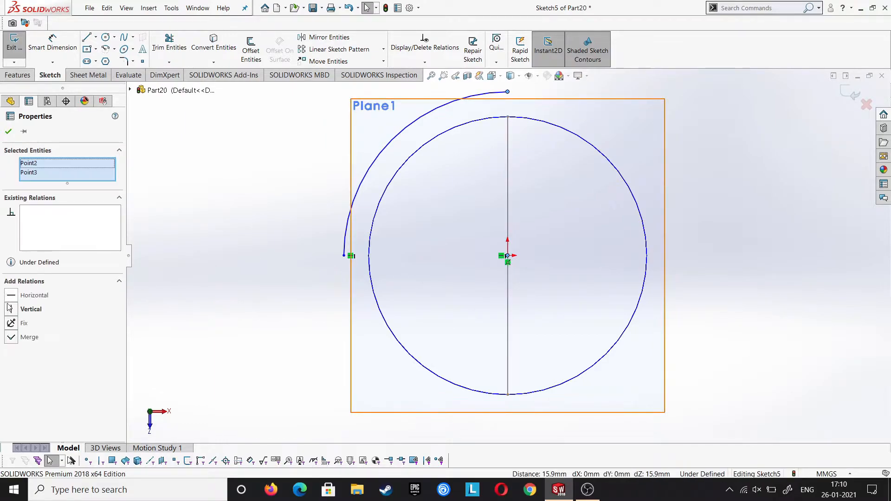
left_click(221, 269)
Dimension the quarter arc's radius as 13.5 mm and close the sketch.
left_click(50, 45)
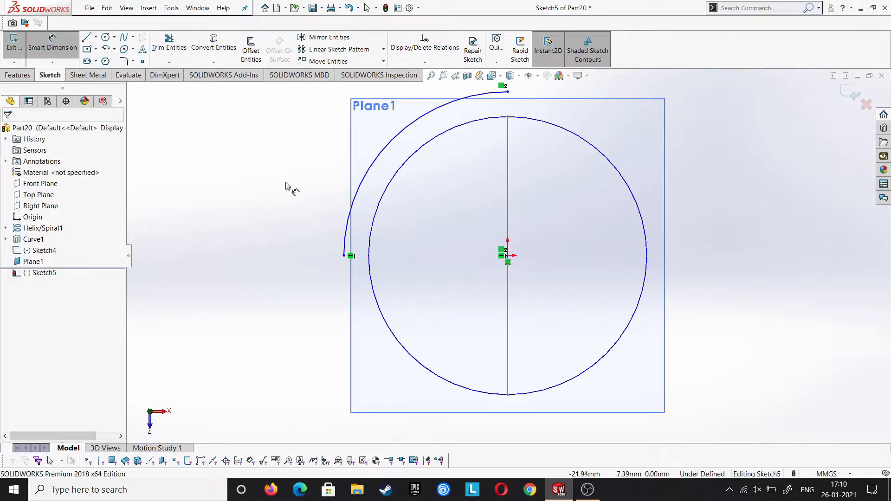
left_click(362, 186)
left_click(233, 200)
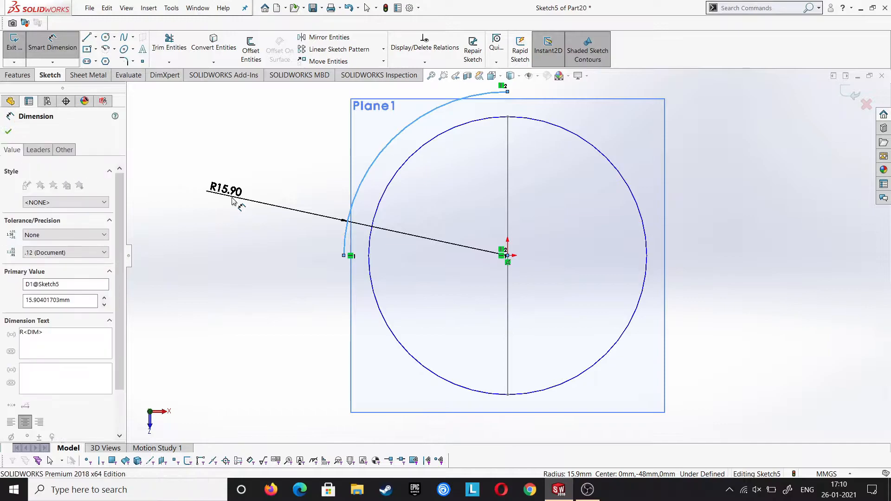
type("13.5")
key("Return")
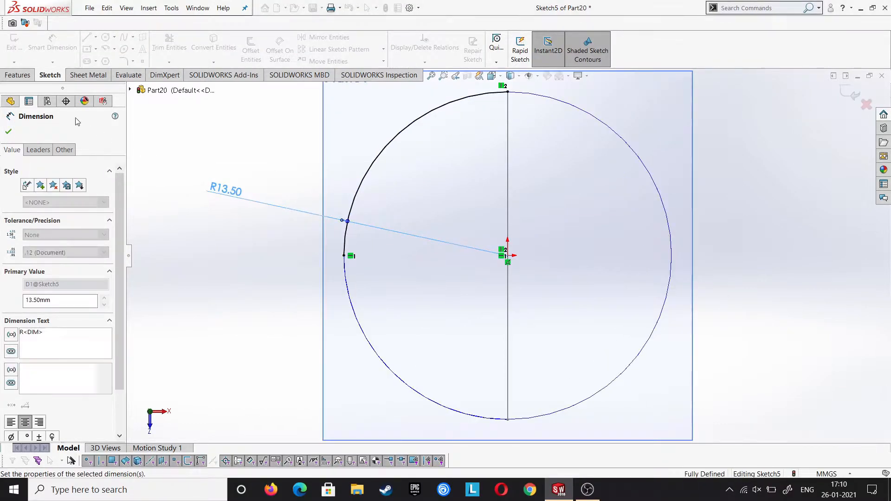
left_click(8, 133)
key("f")
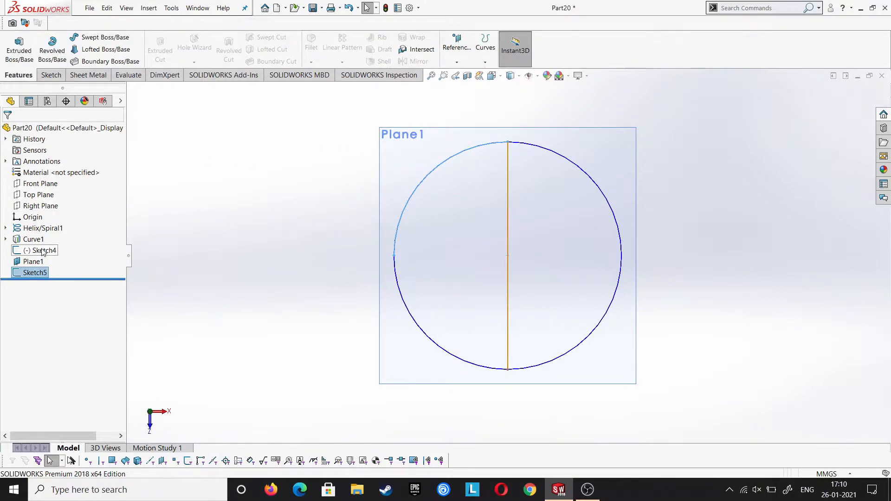
Start a sketch on the Front Plane and hide the offset reference plane at the helix's lower end.
left_click(40, 183)
left_click(45, 172)
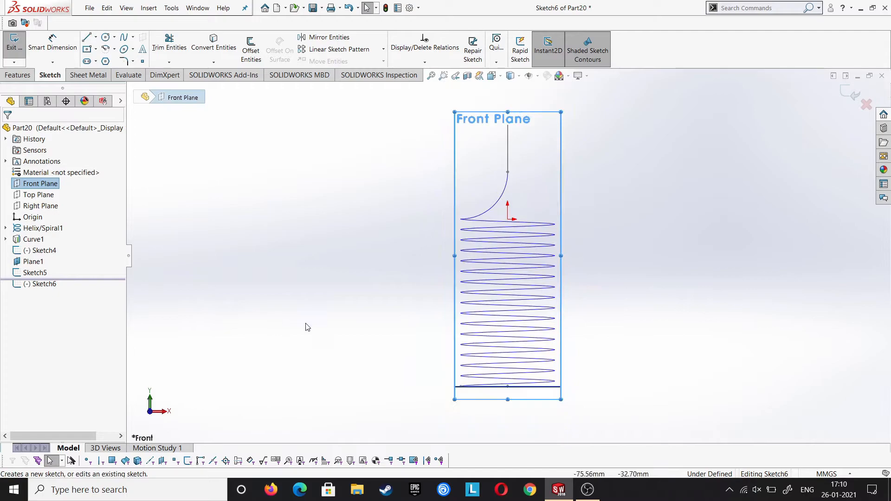
left_click(392, 310)
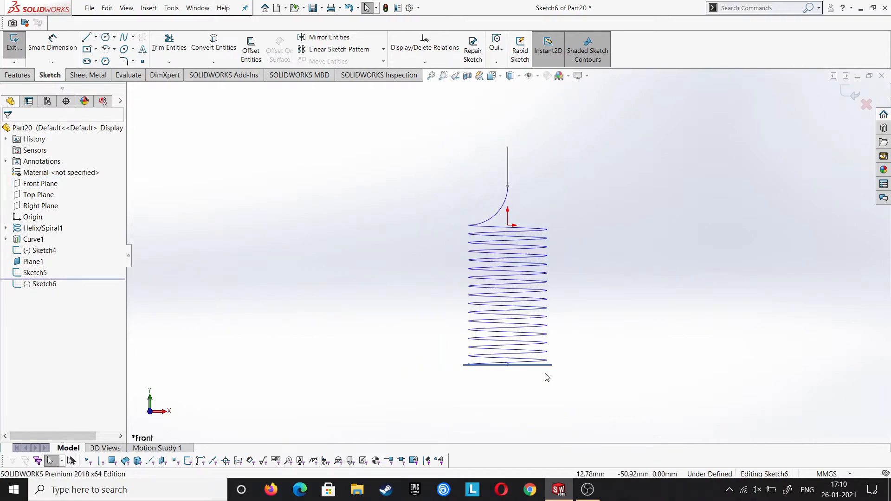
left_click(42, 262)
left_click(60, 247)
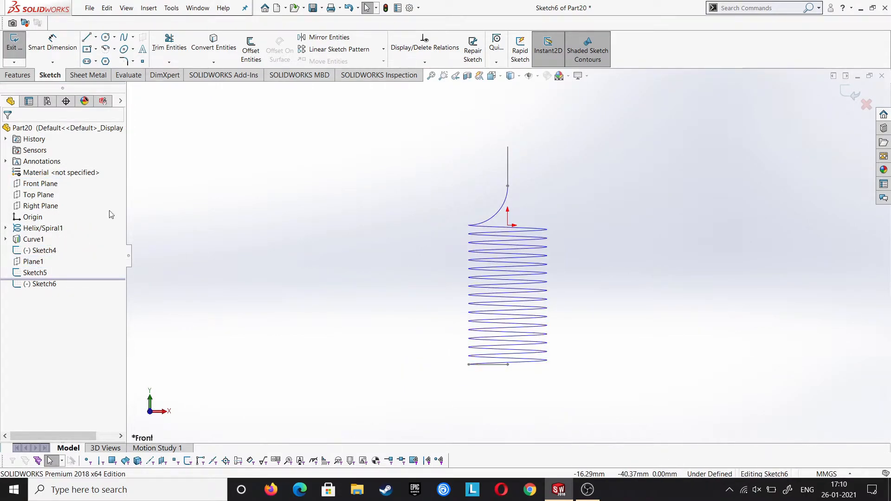
Draw a 90° centre-point arc of about 12.5 mm radius, curving down from the helix's lower end towards its axis.
left_click(469, 400)
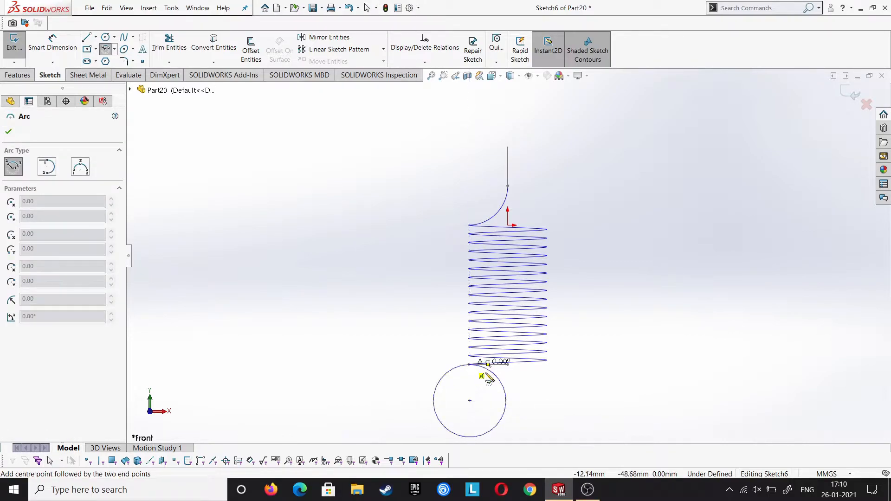
left_click(506, 400)
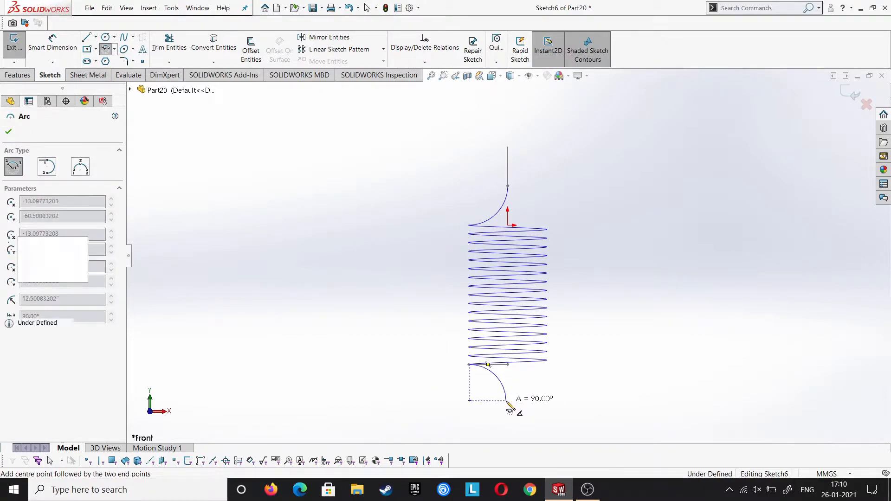
right_click(509, 401)
left_click(533, 408)
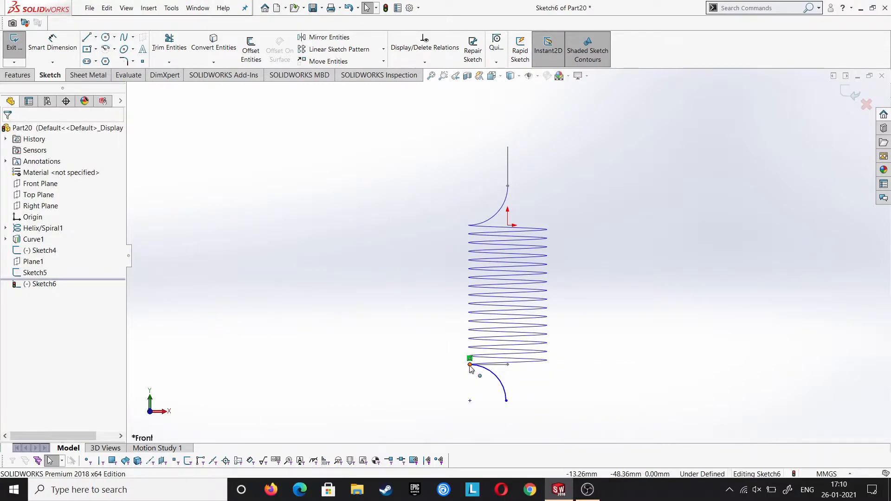
Constrain the arc's upper endpoint vertically to its centre and the lower endpoint horizontally to its centre.
left_click(470, 400, "ctrl")
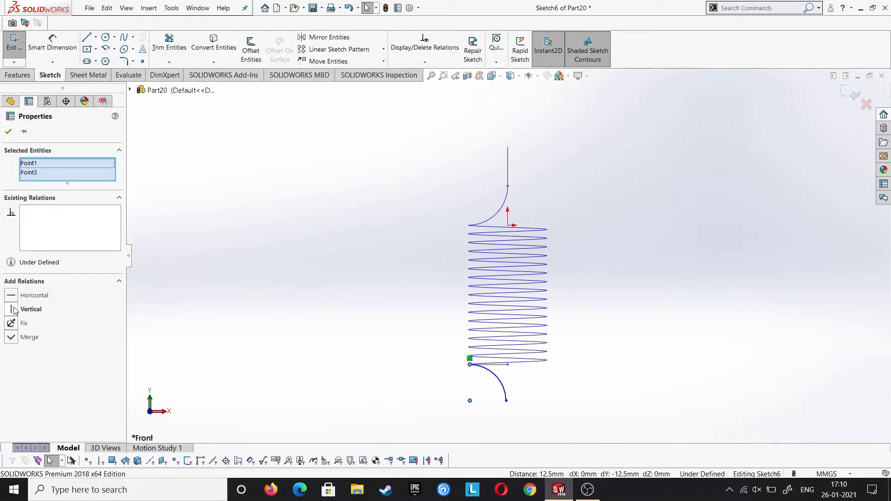
scroll(507, 410, "down", 2)
left_click(514, 394)
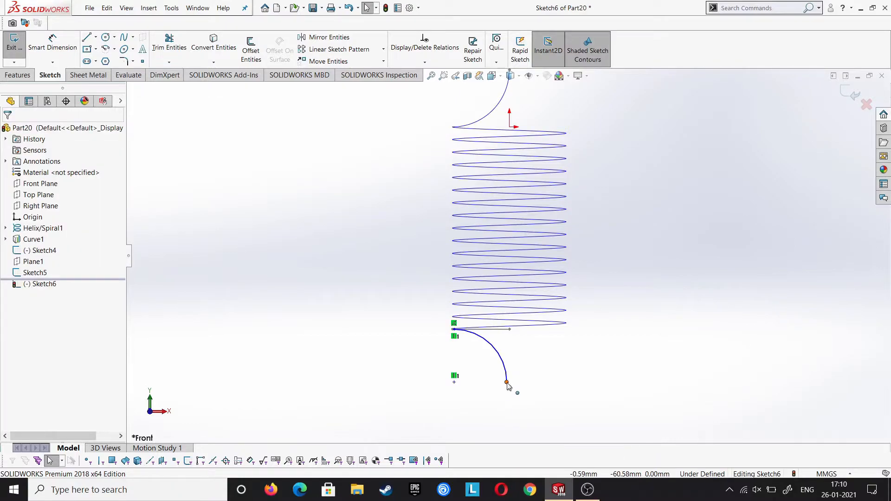
left_click(453, 382)
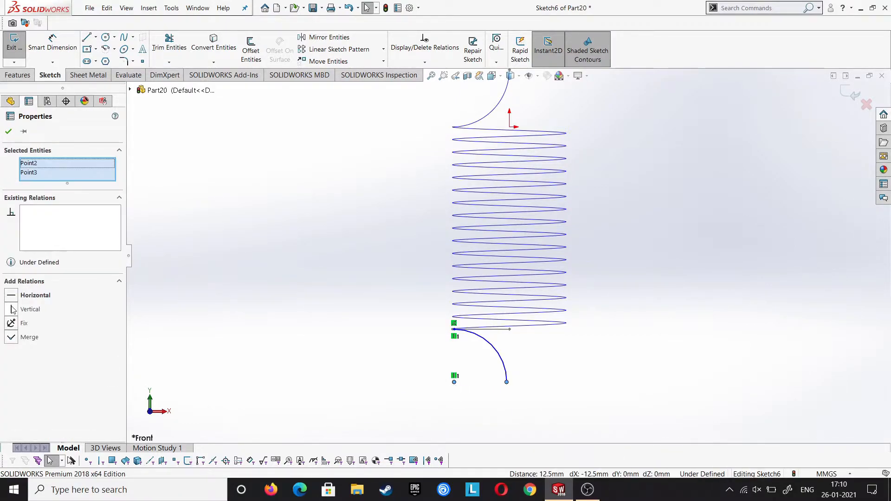
left_click(292, 324)
left_click(50, 51)
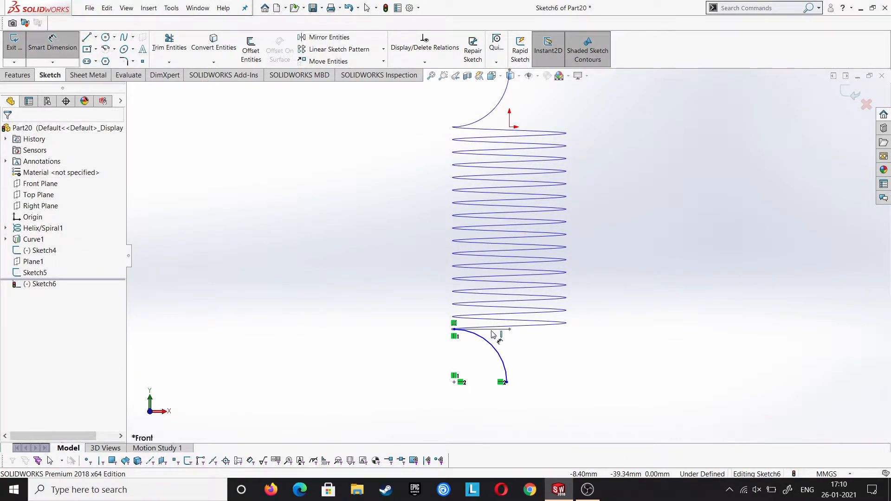
left_click(511, 330)
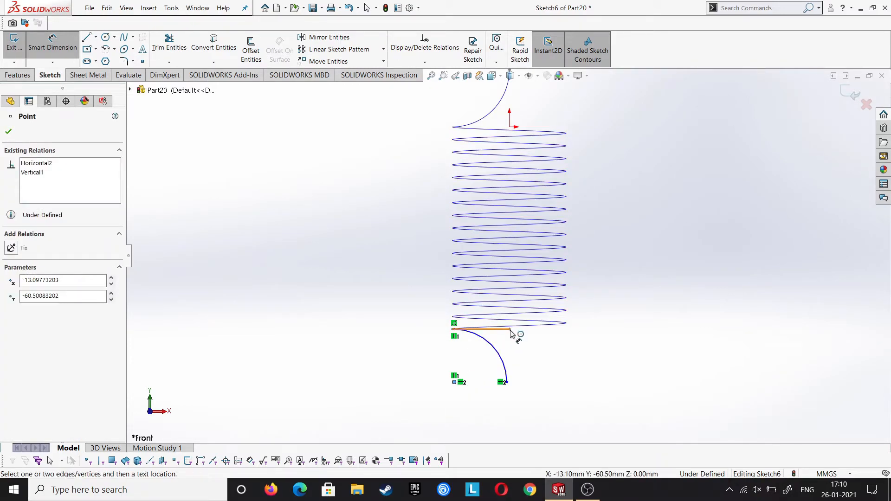
left_click(505, 382)
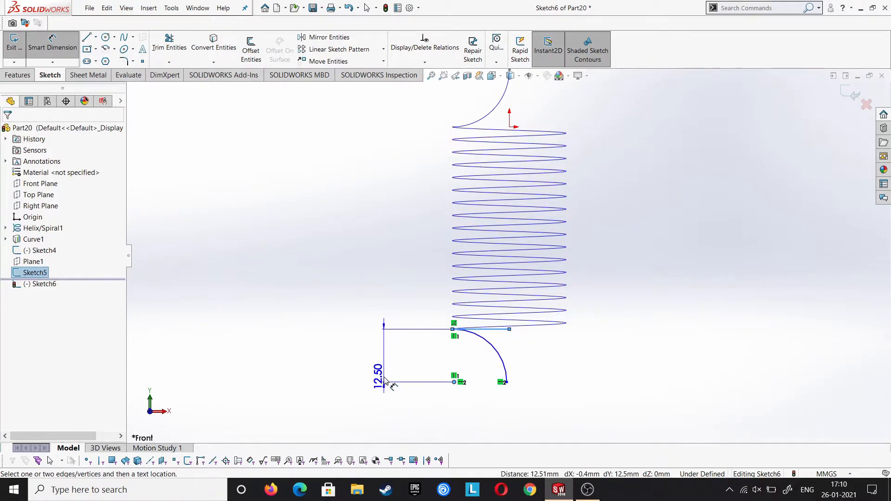
key("Escape")
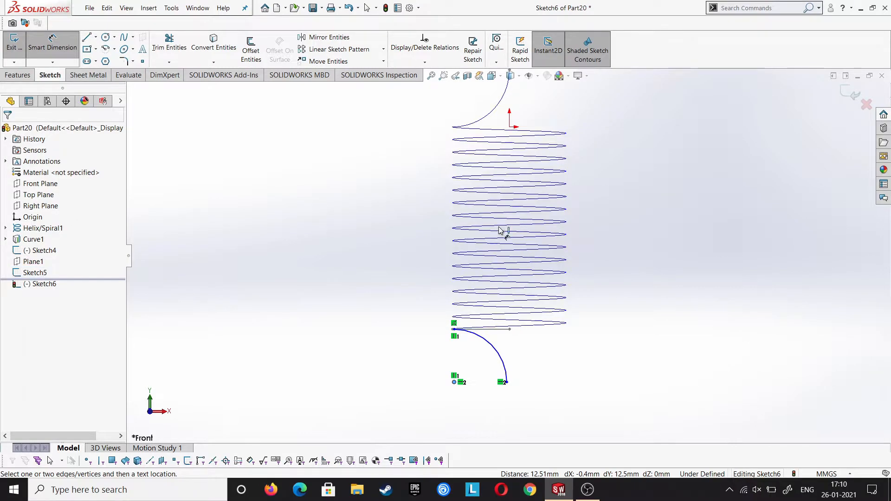
Dimension the horizontal distance between the origin and the lower arc's centre as 13.5 mm.
left_click(513, 128)
left_click(453, 382)
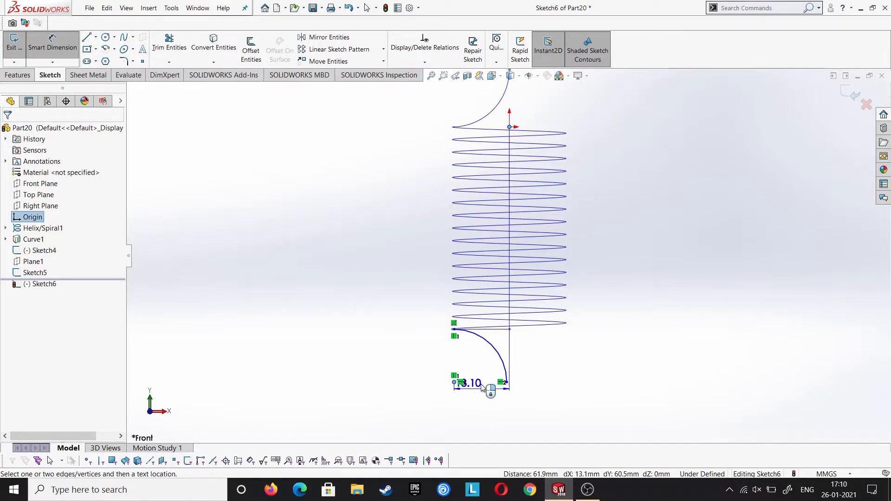
left_click(478, 434)
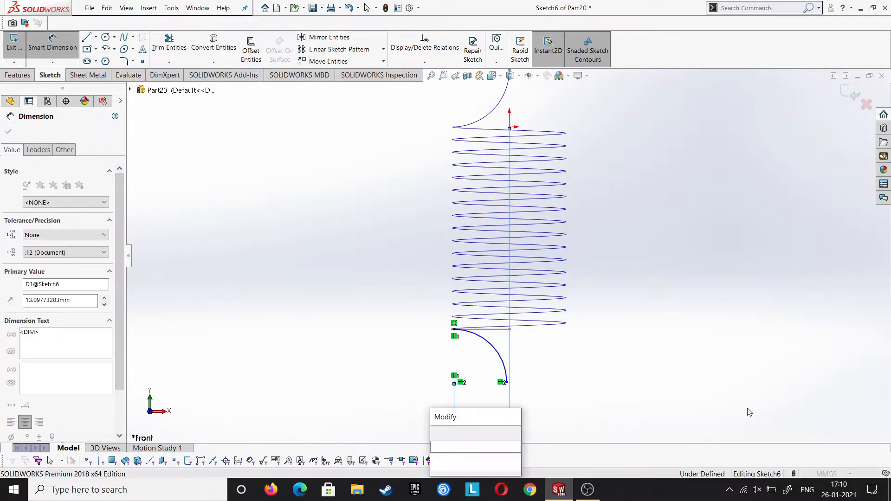
type("13.5")
key("Return")
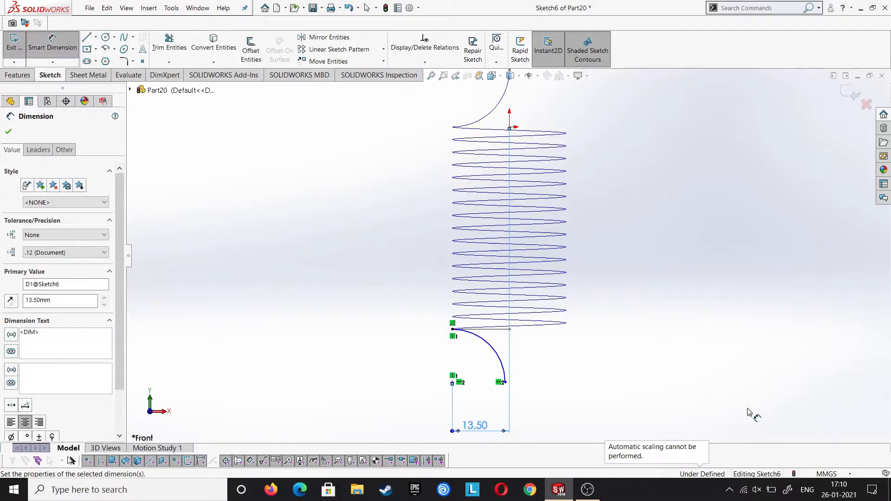
Dimension the lower quarter arc's radius as 13.5 mm.
left_click(495, 355)
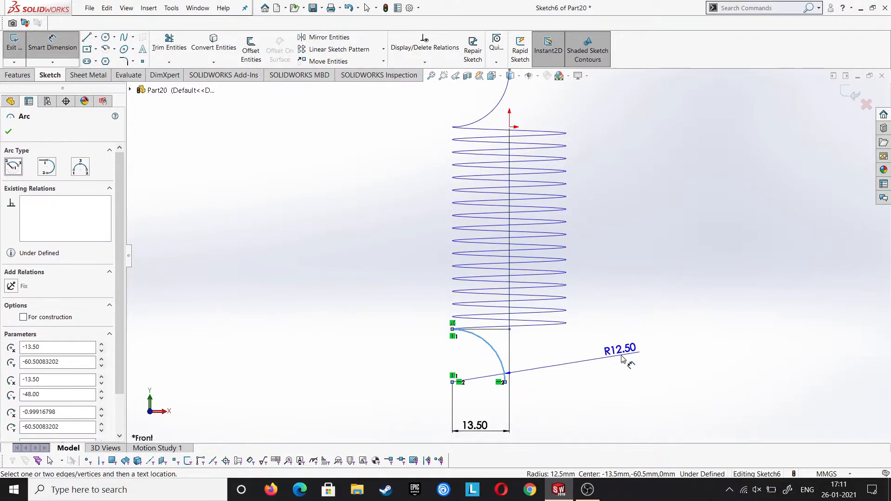
left_click(623, 359)
type("12.5")
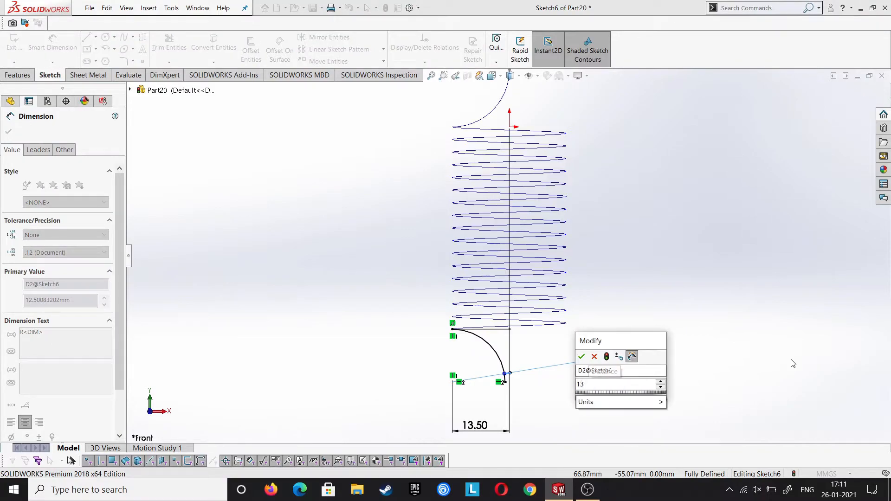
key("Return")
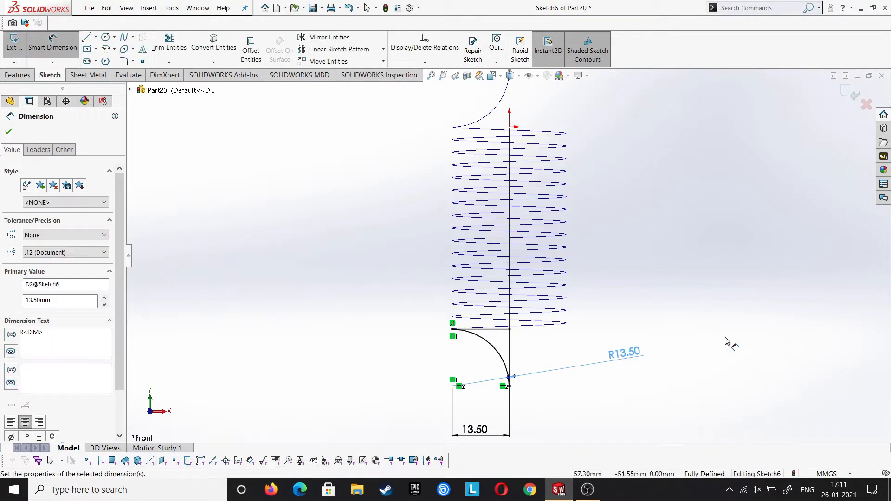
key("Escape")
left_click(67, 51)
left_click(511, 127)
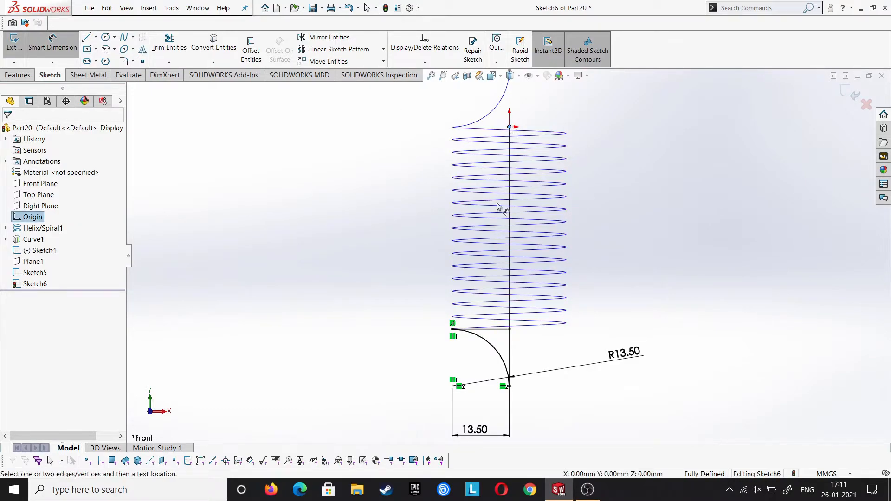
left_click(452, 386)
key("Escape")
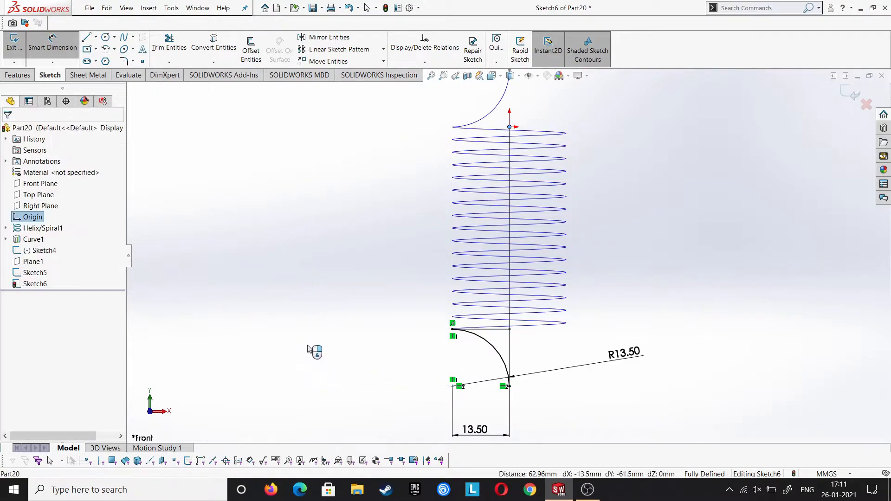
Close the sketch and create a sketch-on-sketch projected curve from the two quarter-arc sketches at the helix's lower end.
scroll(416, 347, "up", 1)
scroll(416, 343, "up", 2)
left_click(226, 195)
left_click(848, 92)
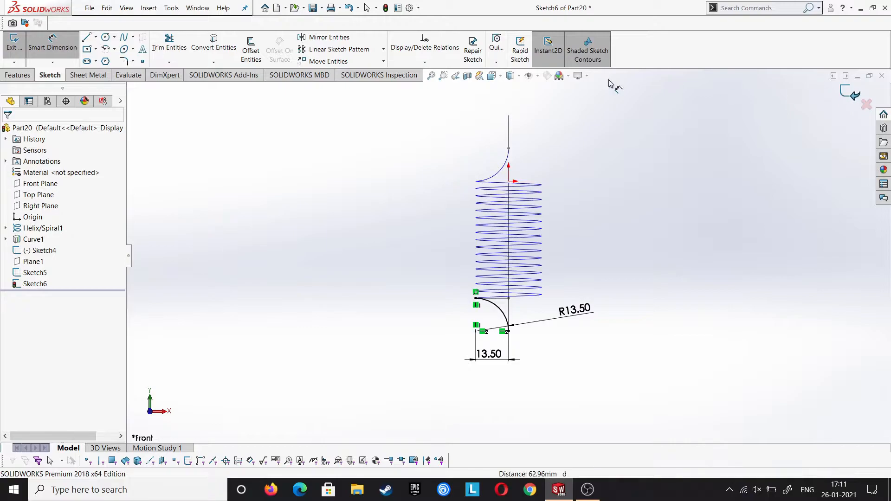
left_click(485, 46)
left_click(495, 74)
left_click(500, 301)
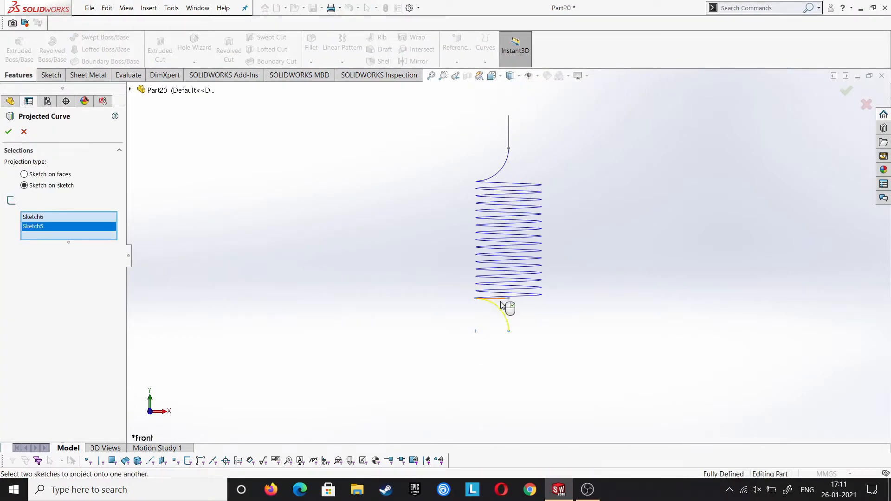
left_click(7, 133)
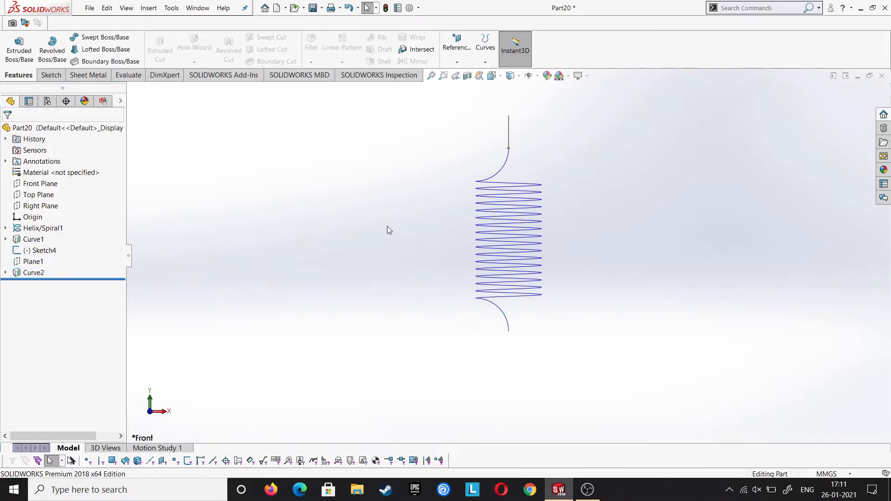
Start a sketch on the Right Plane and draw a downward 180° centre-point arc of about 21.7 mm radius below the helix, centred under the origin.
left_click(28, 209)
left_click(67, 194)
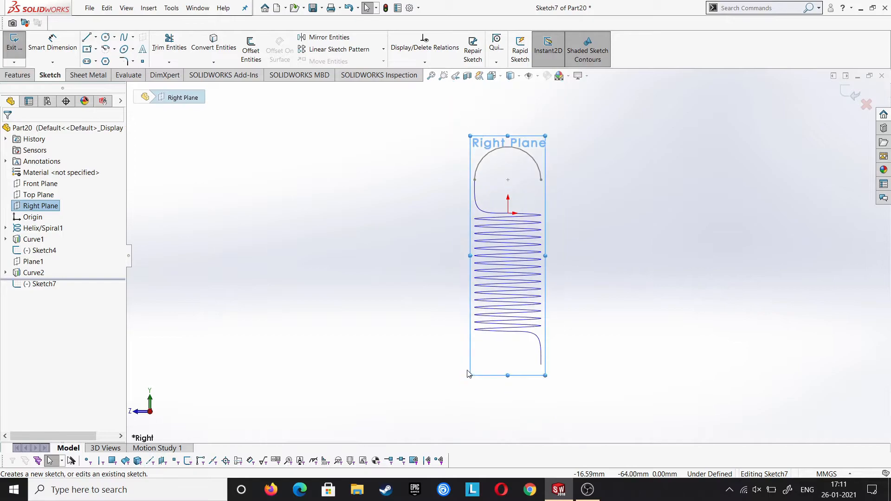
left_click(106, 50)
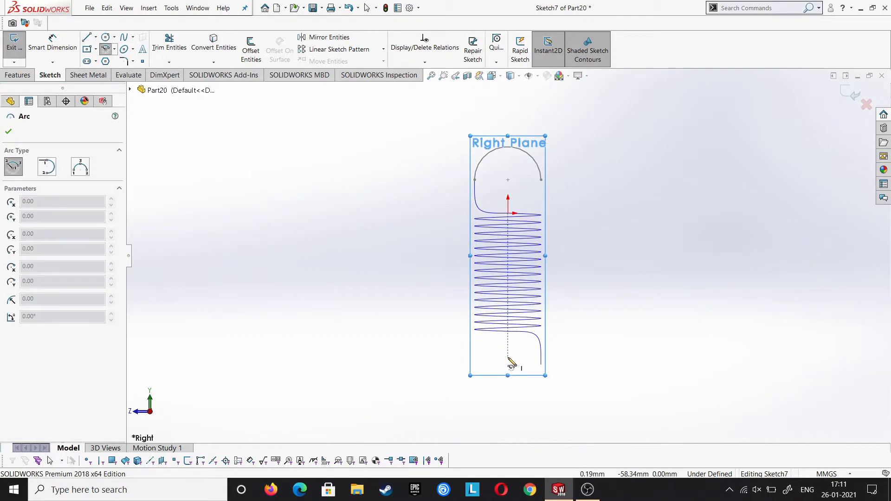
left_click(508, 356)
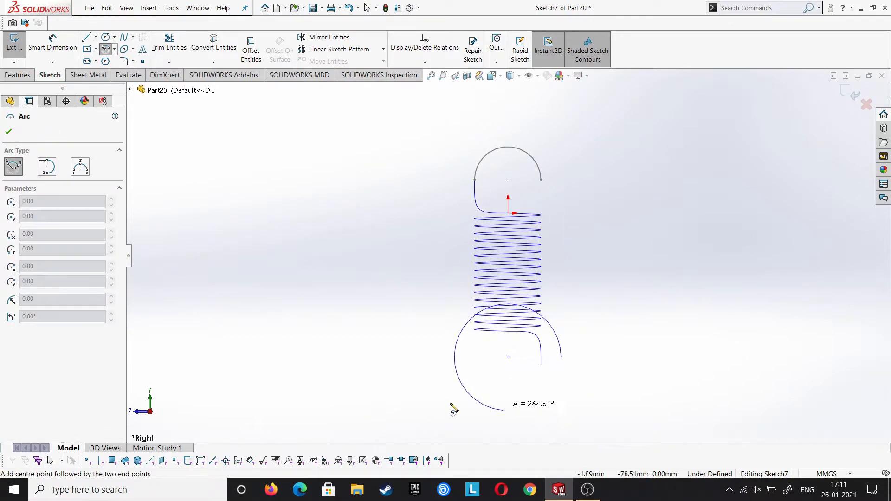
left_click(453, 362)
right_click(453, 364)
left_click(484, 365)
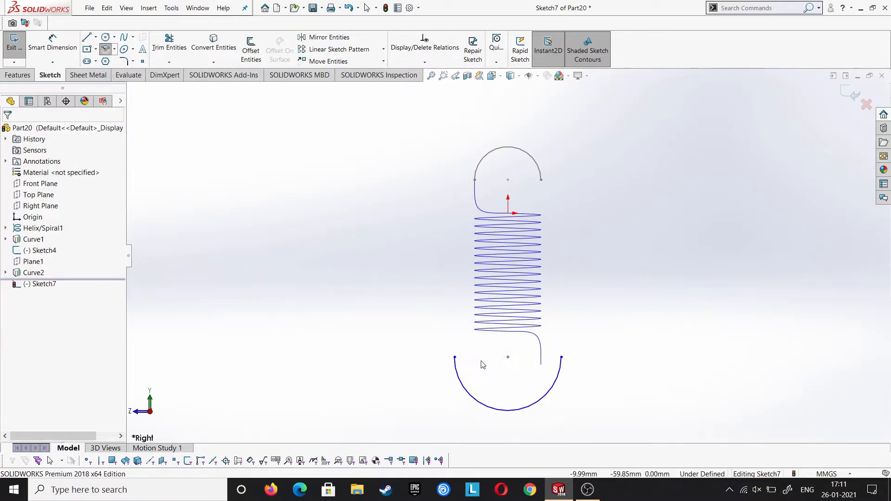
Constrain both endpoints of the lower semicircular arc horizontally to its centre.
left_click(455, 358)
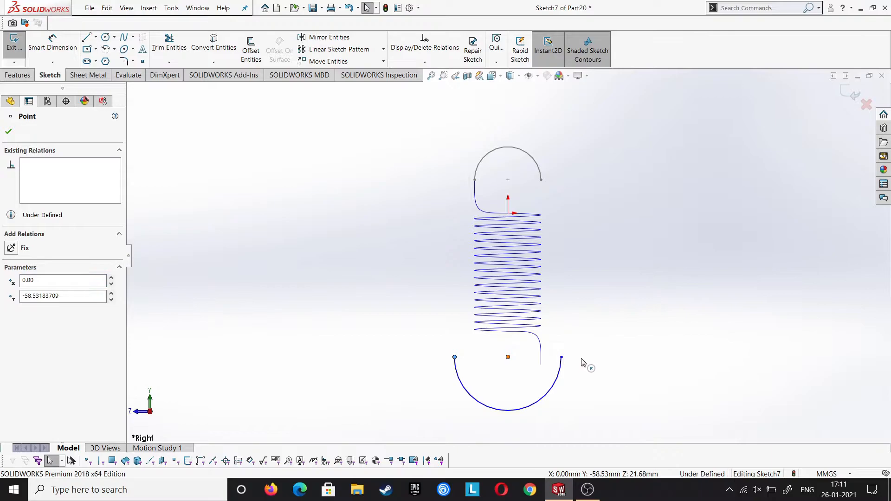
left_click(561, 357, "ctrl")
left_click(507, 357, "ctrl")
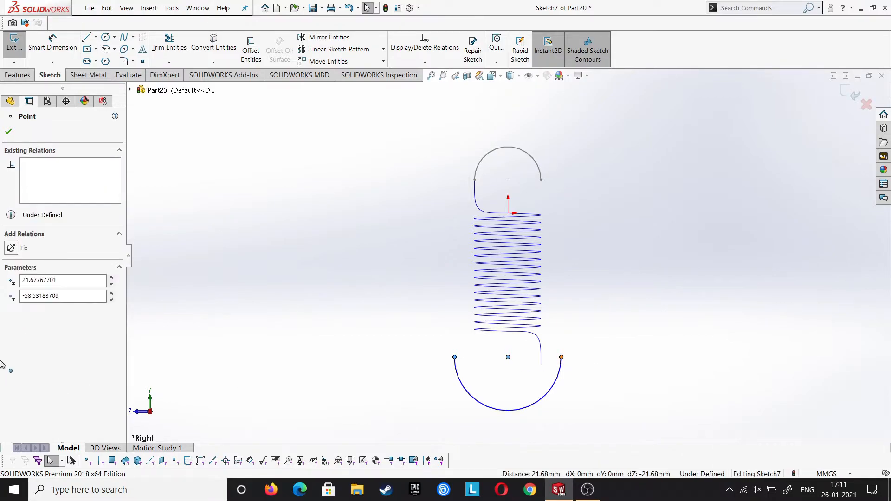
left_click(263, 289)
Dimension the vertical distance between the origin and the lower hook arc's centre as 61.5 mm.
left_click(47, 45)
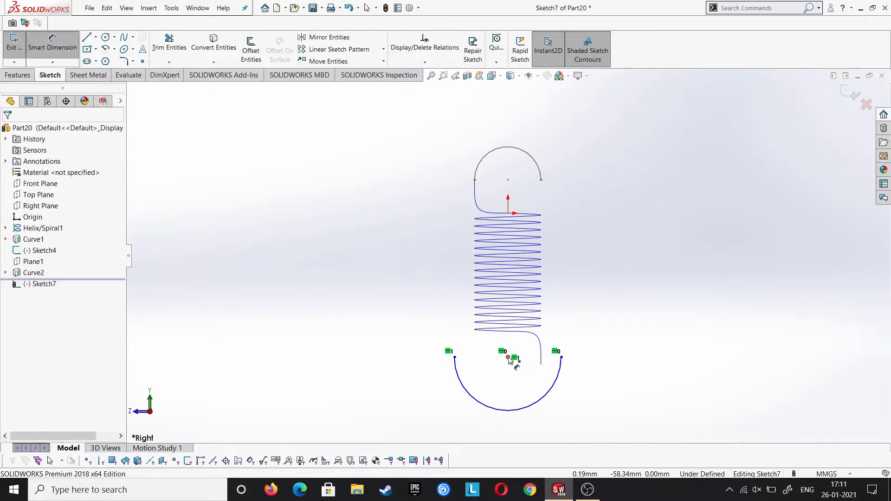
left_click(508, 358)
left_click(508, 214)
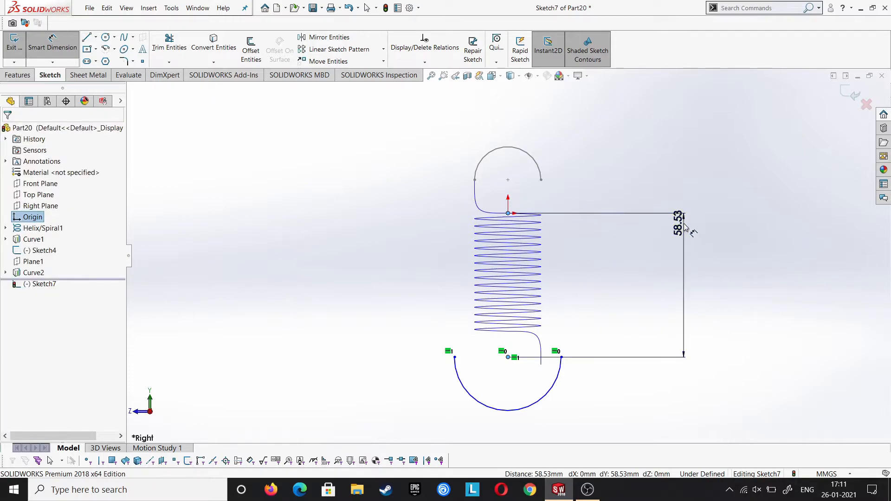
left_click(682, 225)
type("61.5")
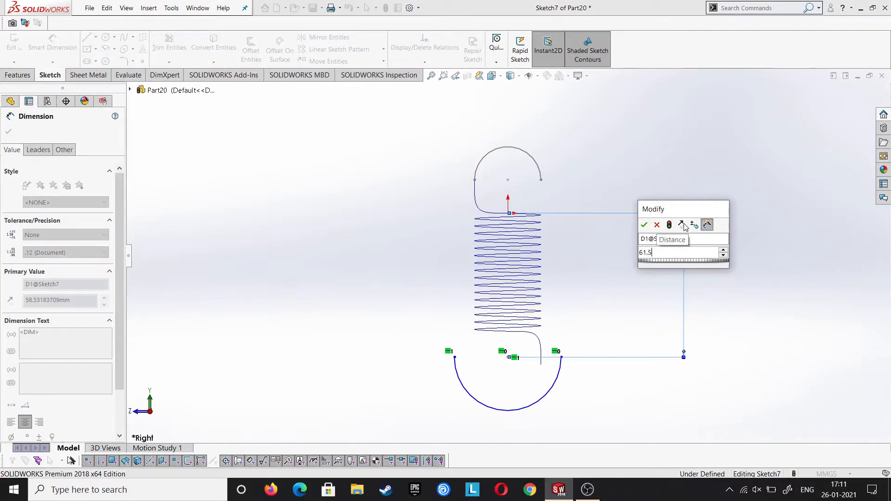
key("Return")
left_click(394, 288)
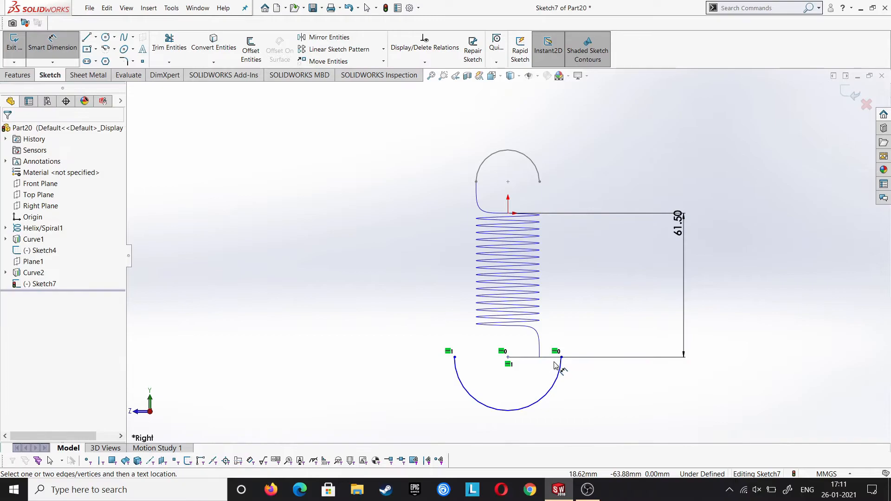
Dimension the lower hook arc's radius as 13.5 mm and close the sketch.
left_click(563, 375)
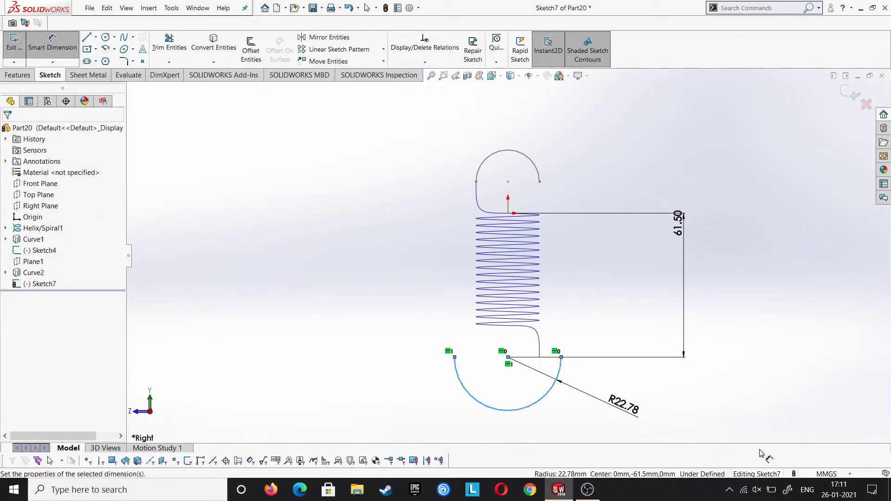
left_click(624, 409)
type("13.5")
key("Return")
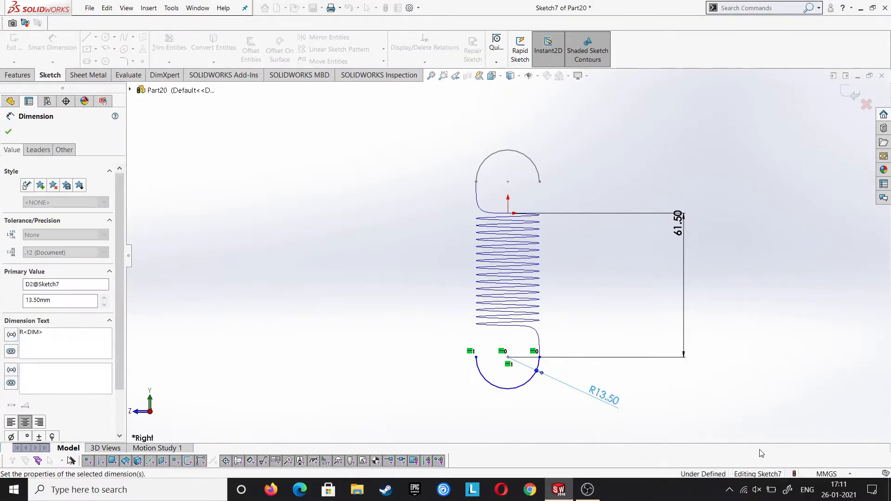
key("Escape")
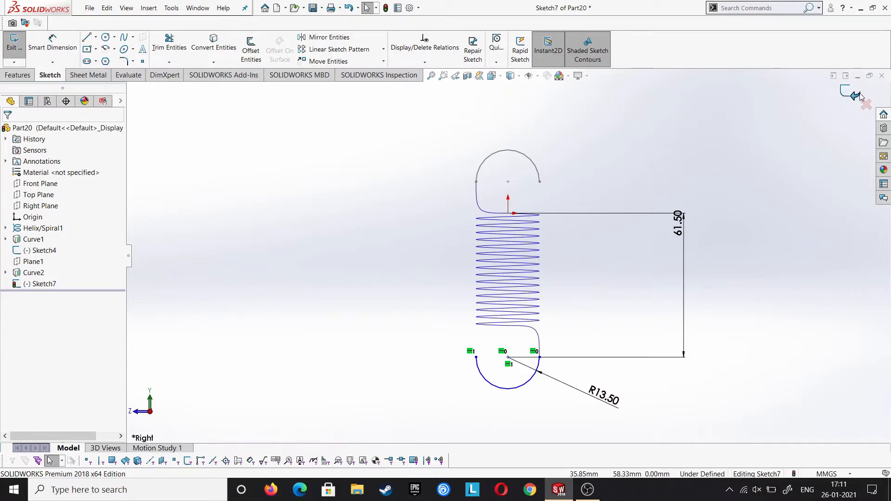
key("ctrl+b")
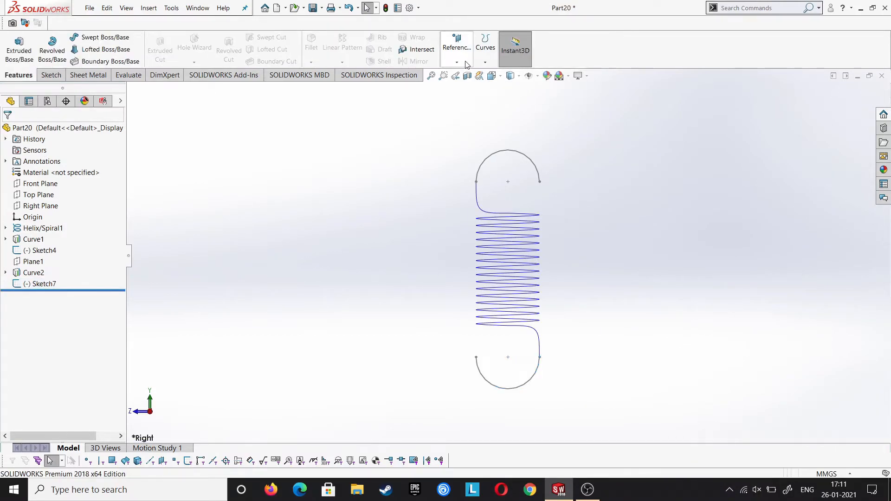
Join the upper hook arc, upper transition curve, helix, lower transition curve and lower hook arc into one composite curve.
left_click(482, 62)
left_click(483, 84)
left_click(513, 157)
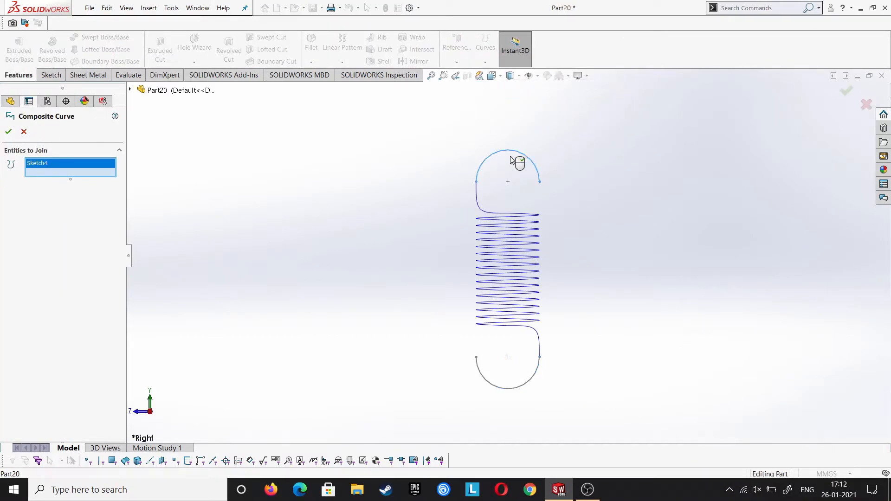
left_click(480, 207)
left_click(523, 249)
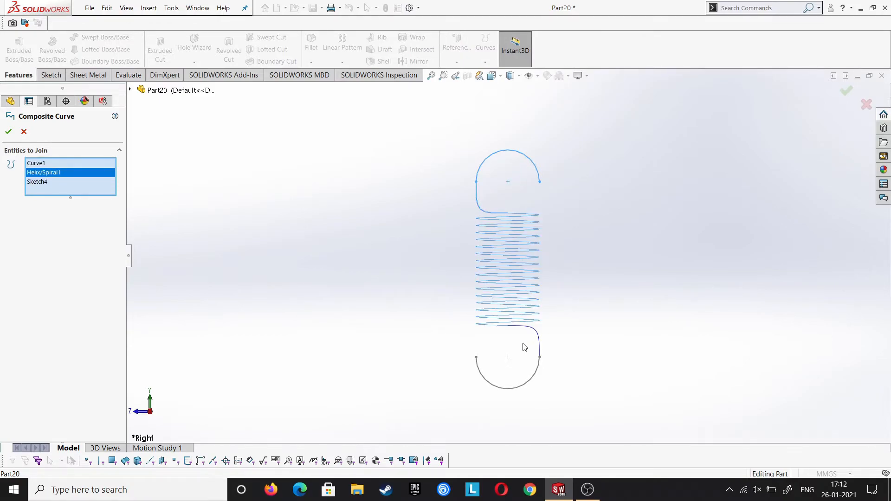
left_click(537, 338)
left_click(538, 374)
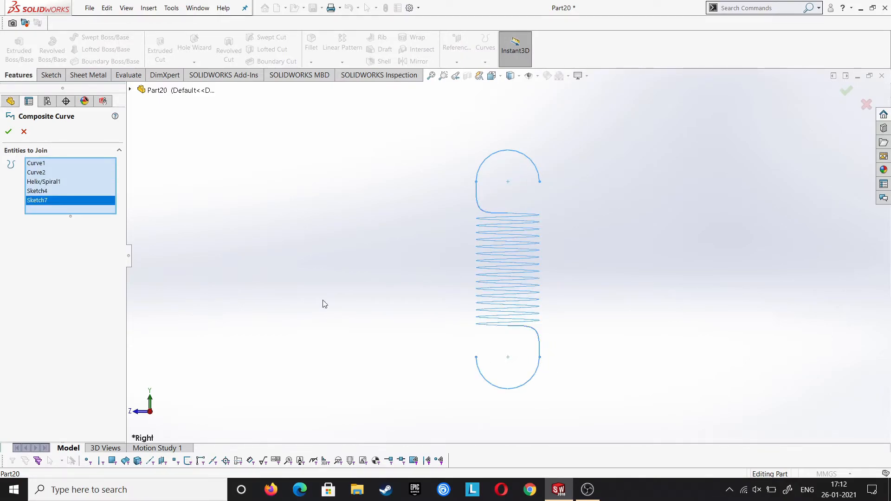
left_click(7, 132)
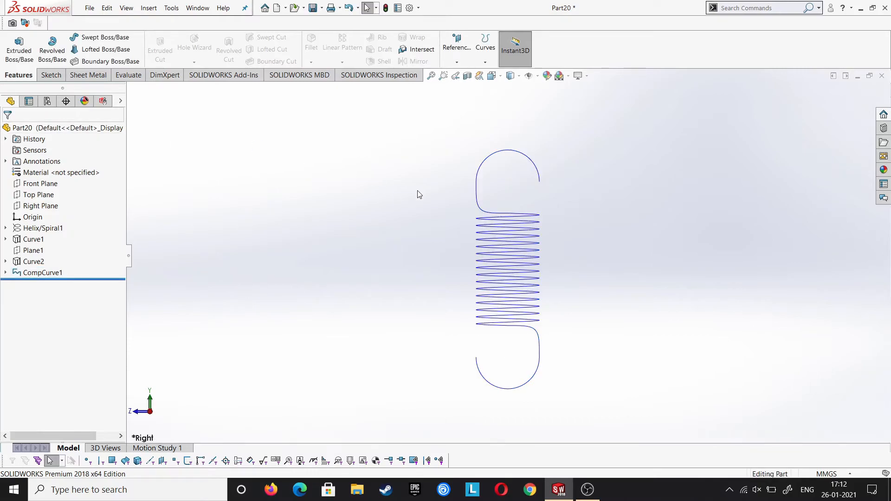
Create a reference plane parallel to the Top Plane through the free endpoint of the upper hook.
middle_click_drag(600, 192, 582, 202)
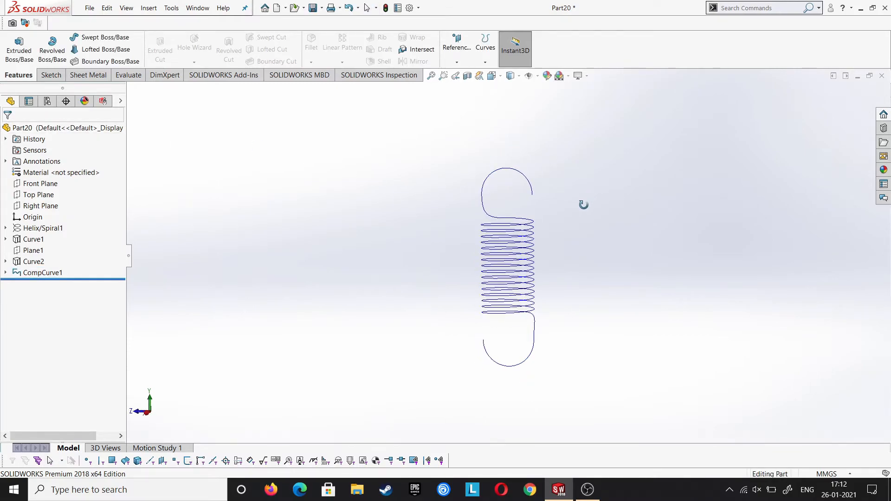
left_click(470, 56)
left_click(460, 71)
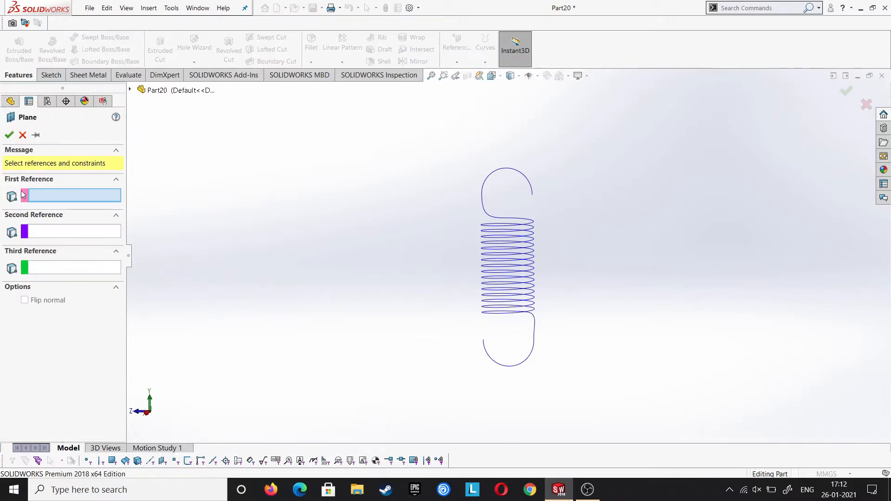
left_click(130, 90)
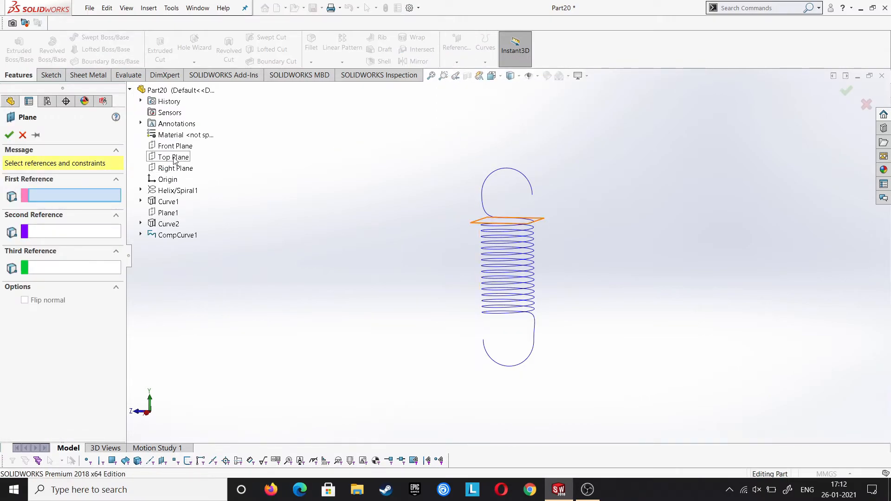
left_click(173, 157)
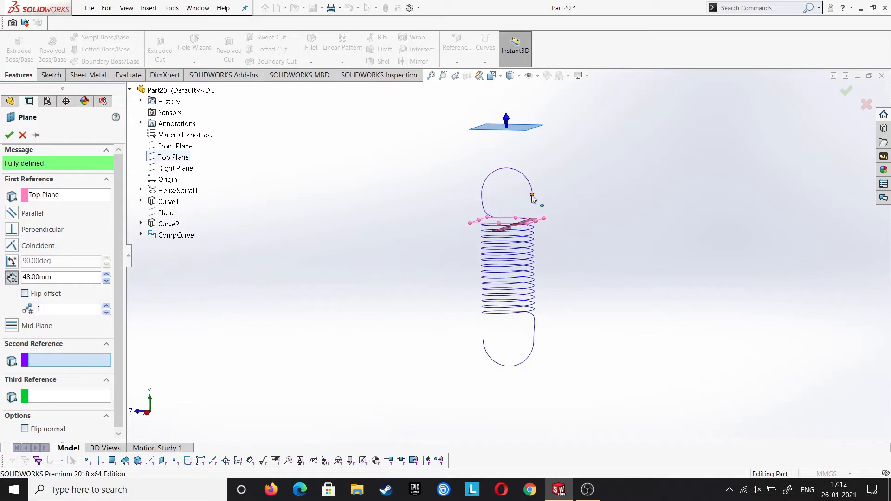
left_click(548, 219)
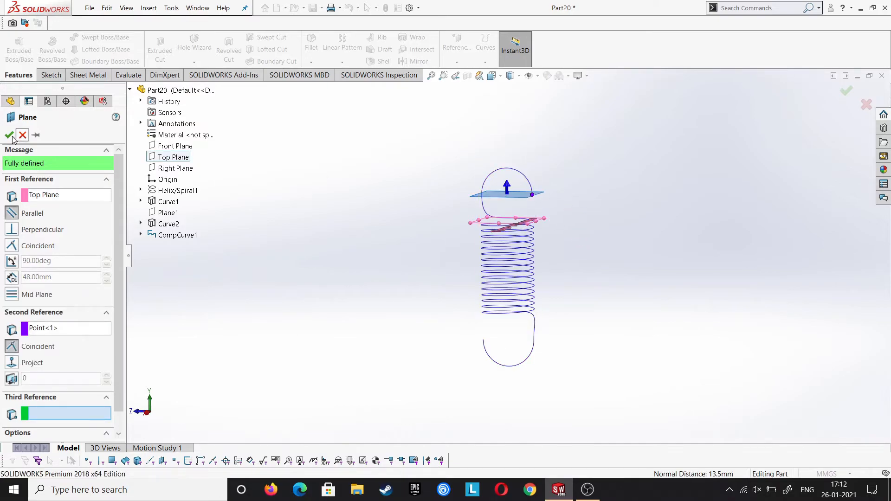
key("Return")
Sketch a circle of about 3.5 mm diameter on the new plane, centred on the upper hook's free endpoint.
right_click(507, 192)
left_click(528, 174)
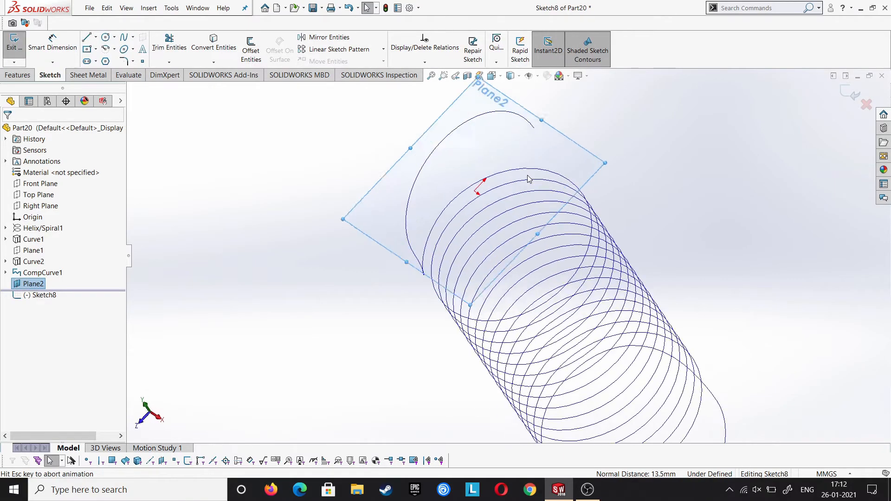
left_click(106, 37)
left_click(507, 116)
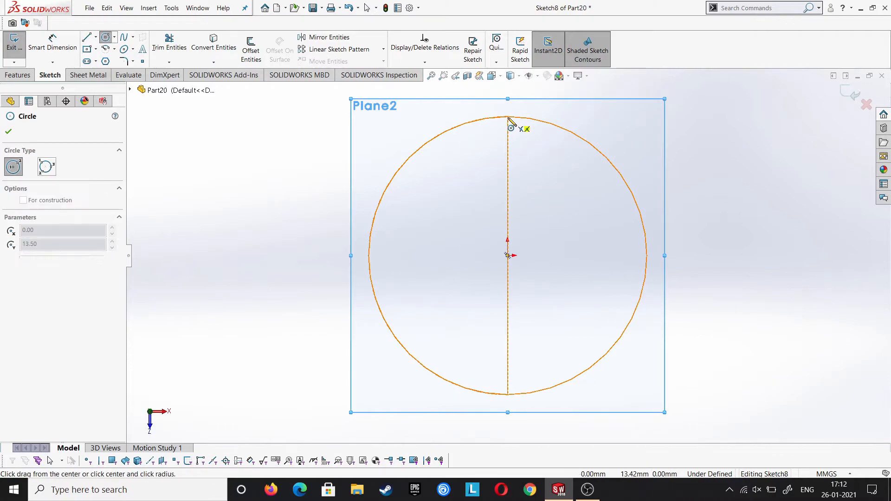
left_click(518, 132)
key("Escape")
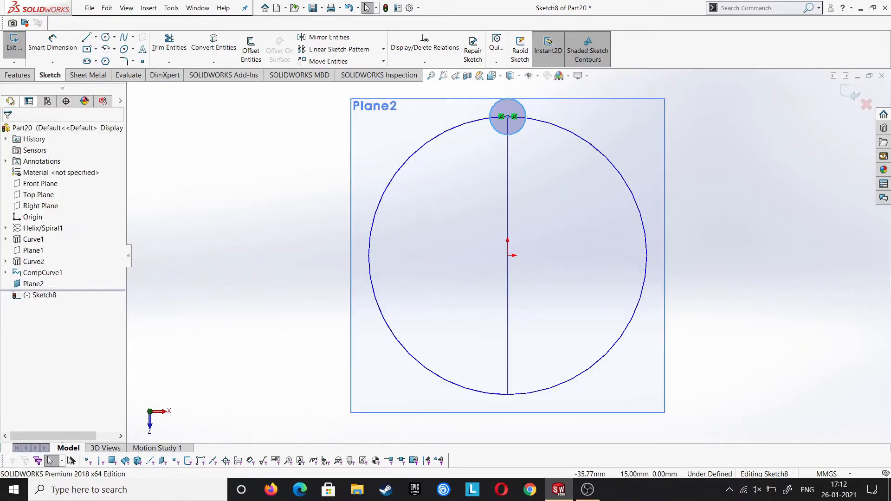
Dimension the wire profile circle's diameter as 3 mm.
left_click(52, 44)
left_click(527, 115)
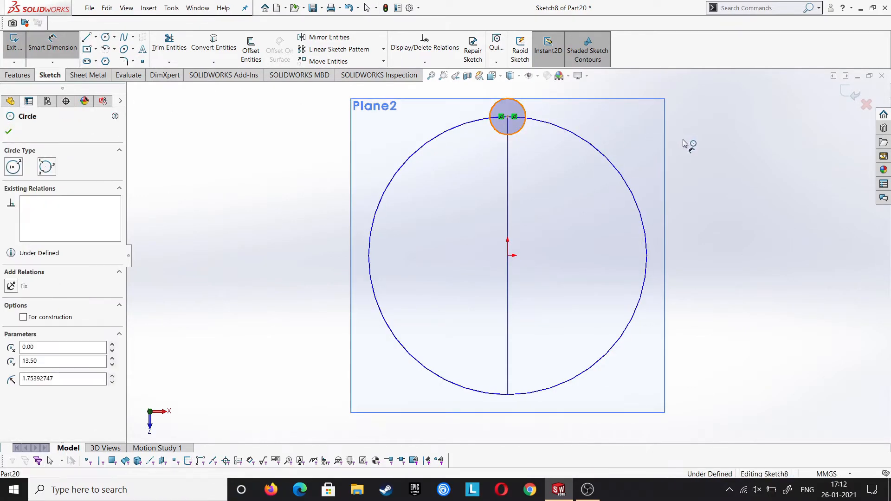
left_click(710, 150)
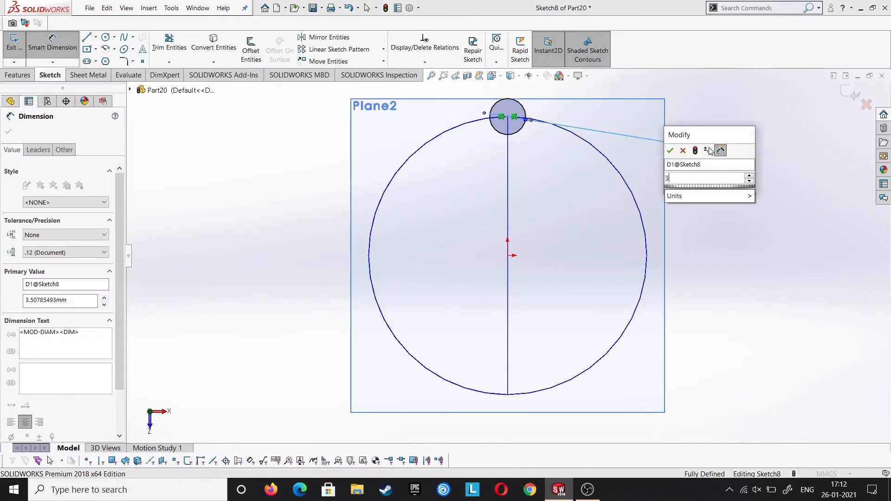
key("Return")
middle_click_drag(531, 139, 586, 96)
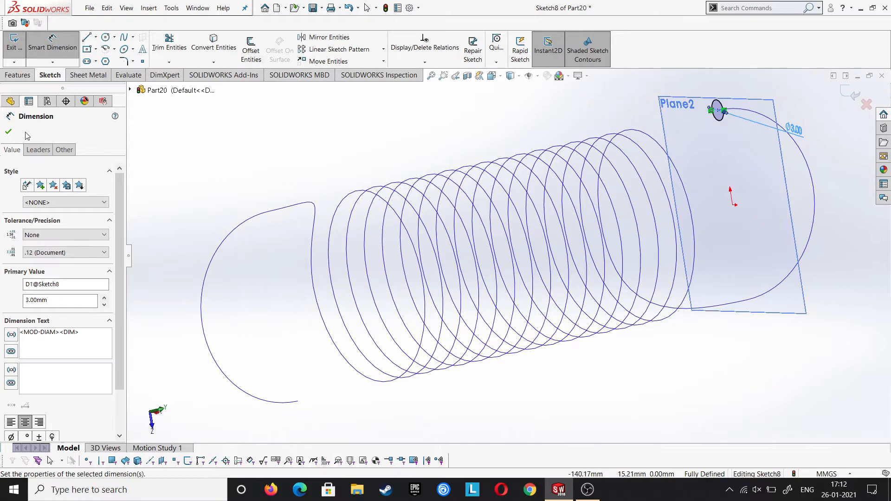
left_click(8, 131)
Sweep the 3 mm circle along the composite curve to form the solid spring wire.
left_click(19, 75)
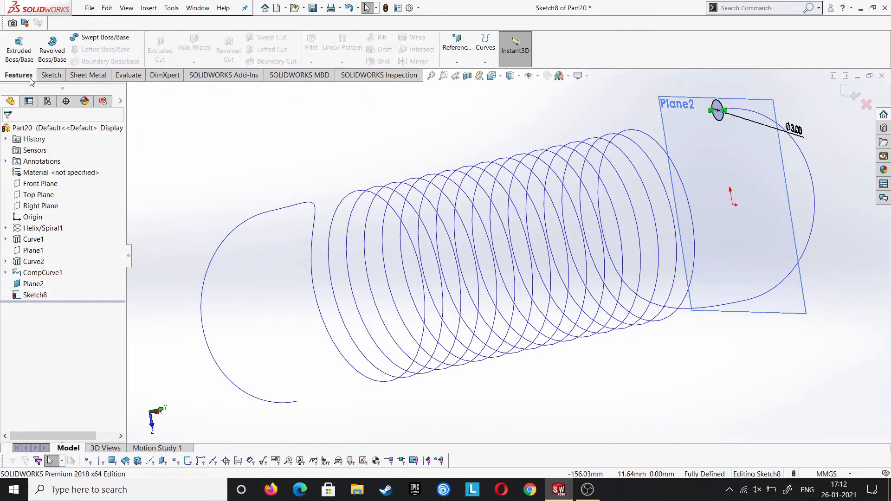
left_click(90, 38)
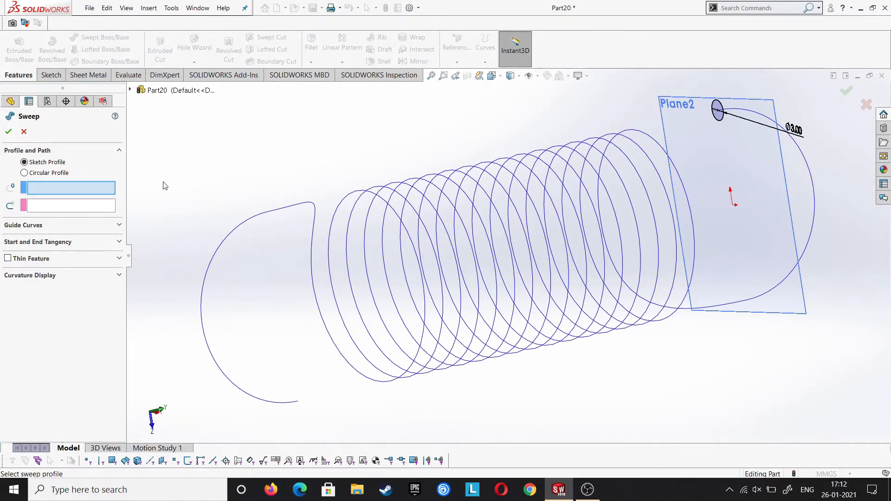
left_click(717, 118)
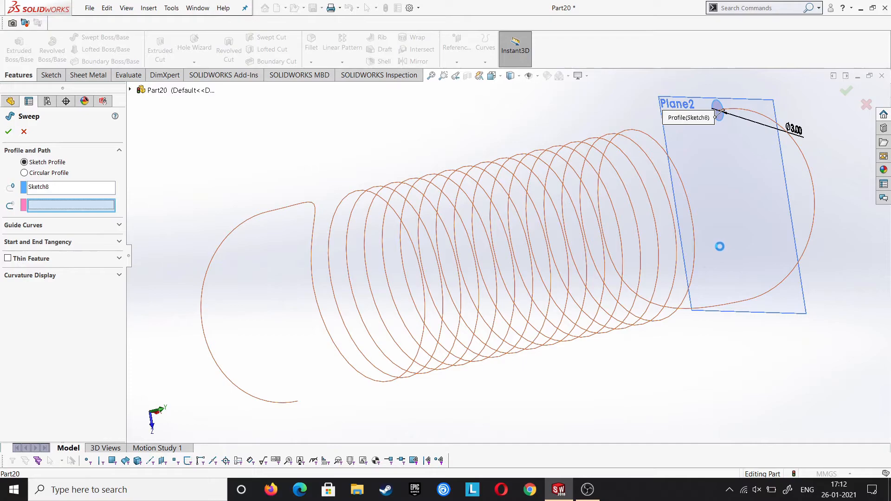
left_click(586, 202)
middle_click_drag(527, 121, 497, 90)
middle_click_drag(664, 307, 735, 128)
scroll(634, 198, "up", 5)
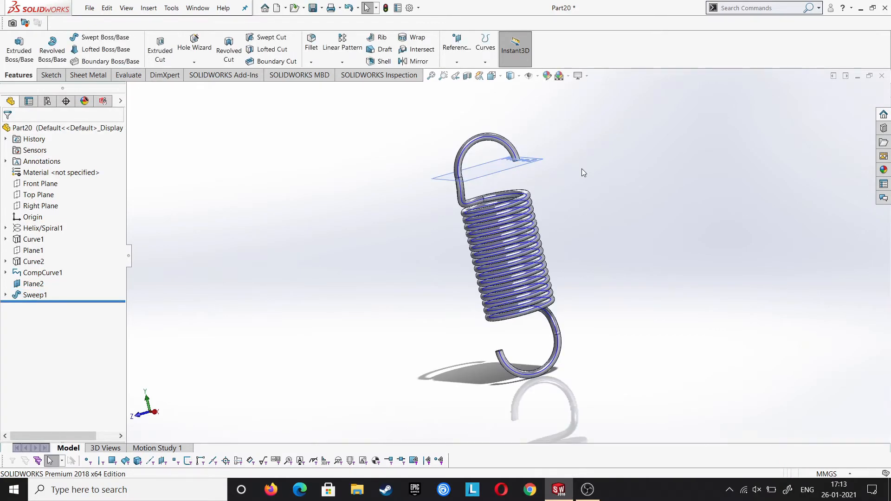
Hide the reference plane at the upper hook's end and show the helix curve.
right_click(485, 170)
left_click(519, 155)
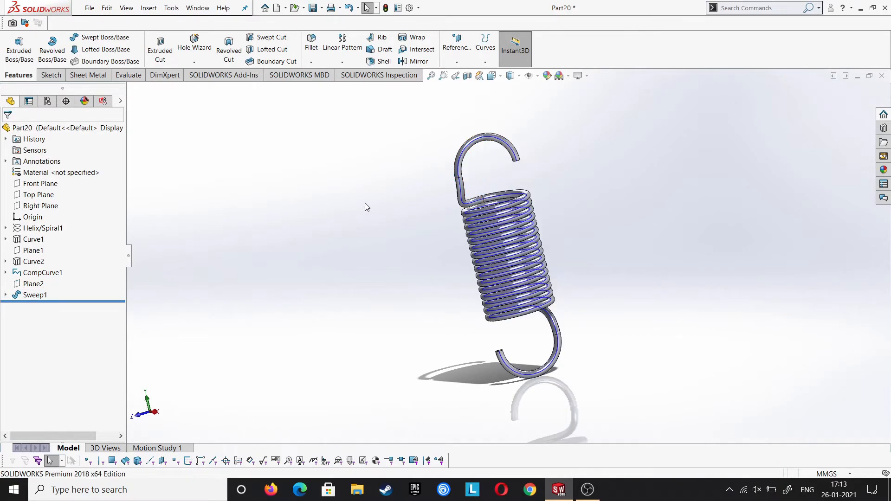
right_click(53, 229)
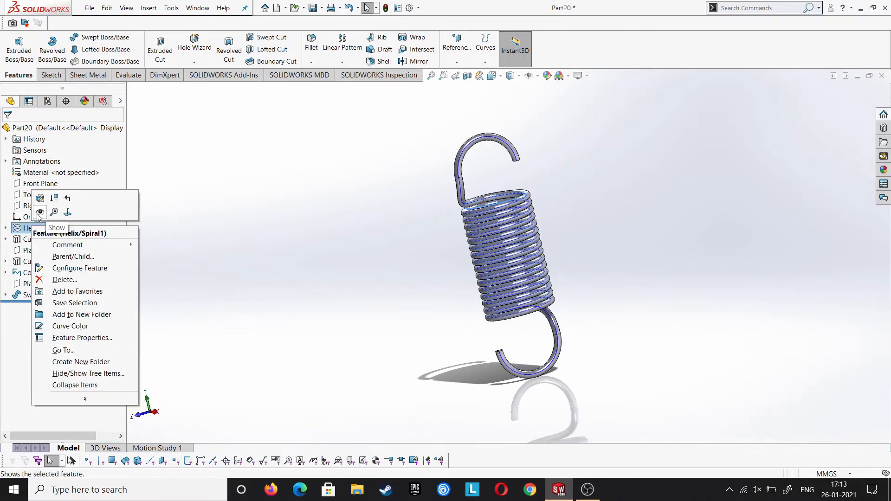
left_click(39, 215)
middle_click_drag(324, 218, 400, 191)
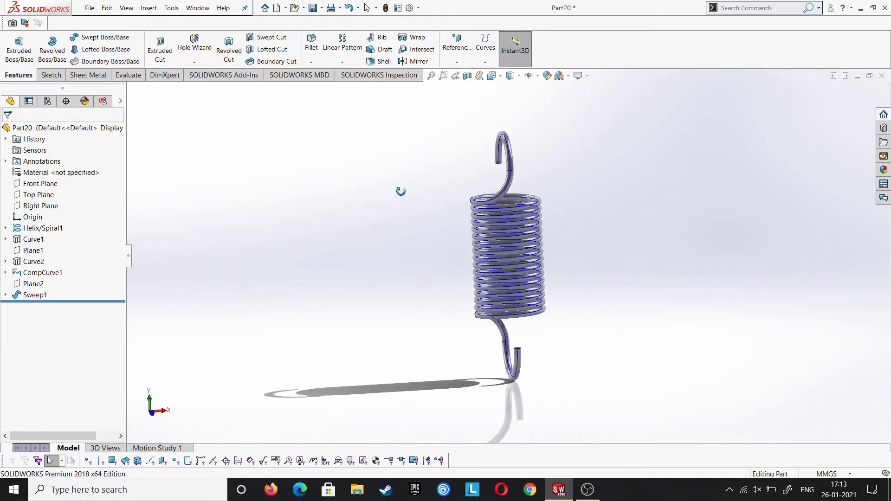
Hide the composite curve and the helix so only the solid spring is displayed.
right_click(43, 272)
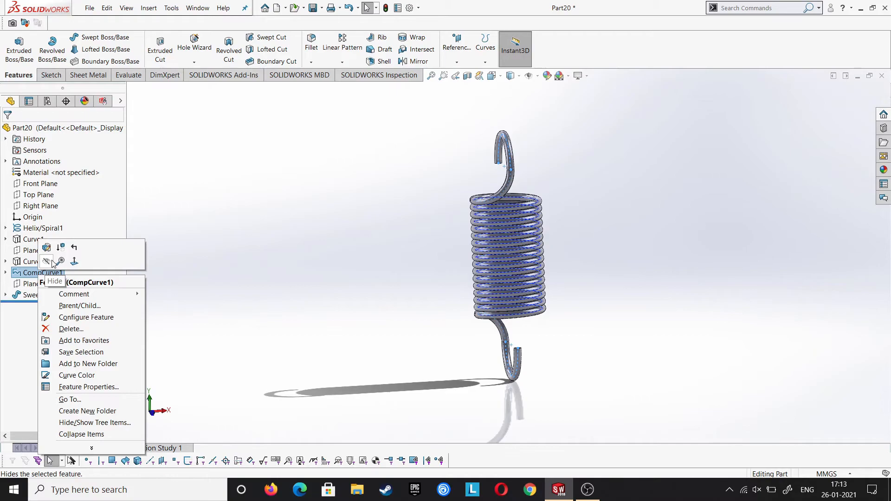
left_click(47, 261)
right_click(42, 228)
left_click(46, 217)
middle_click_drag(259, 224, 456, 216)
Add a 1 mm dome to the flat end face of the upper hook.
left_click(148, 8)
left_click(148, 8)
left_click(149, 8)
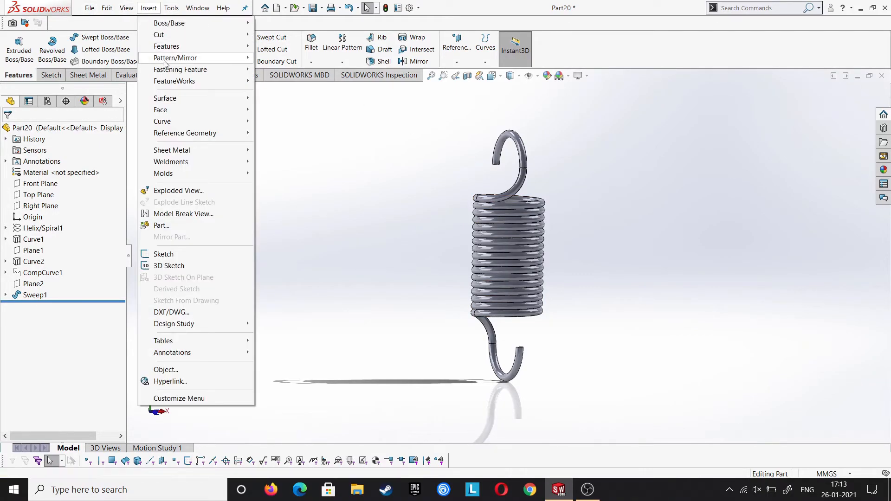
mouse_move(167, 46)
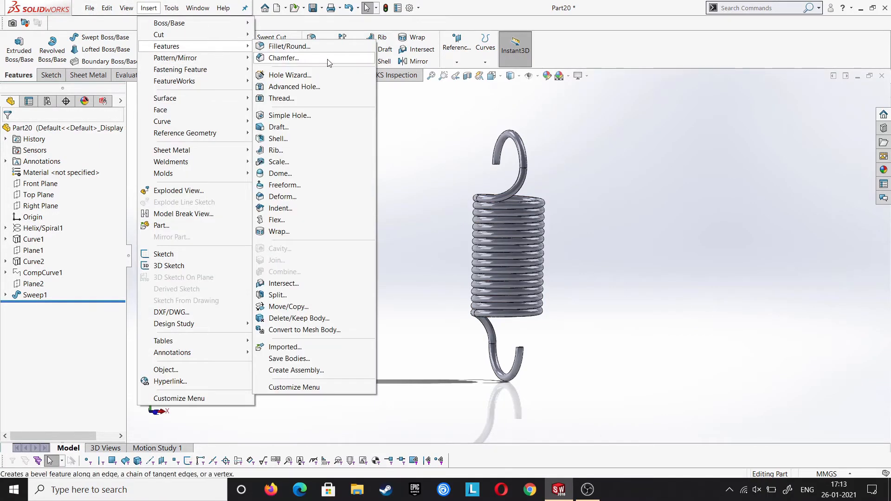
left_click(279, 174)
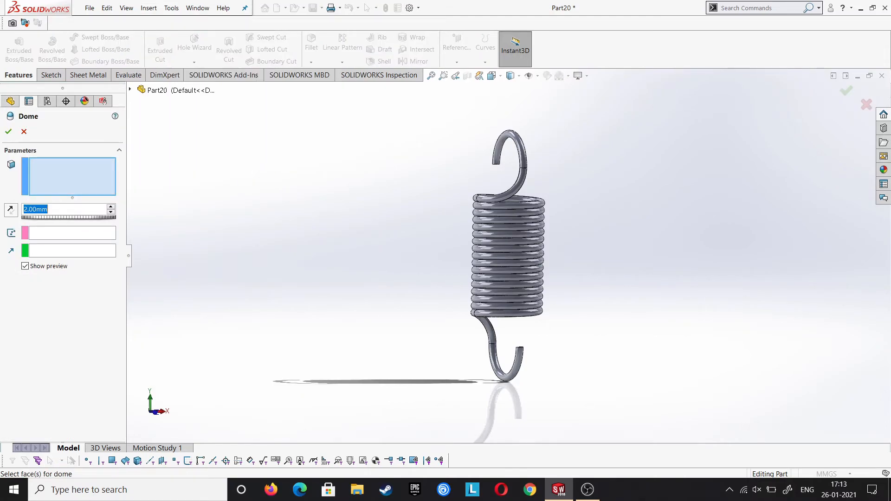
middle_click_drag(461, 167, 492, 122)
scroll(477, 176, "down", 4)
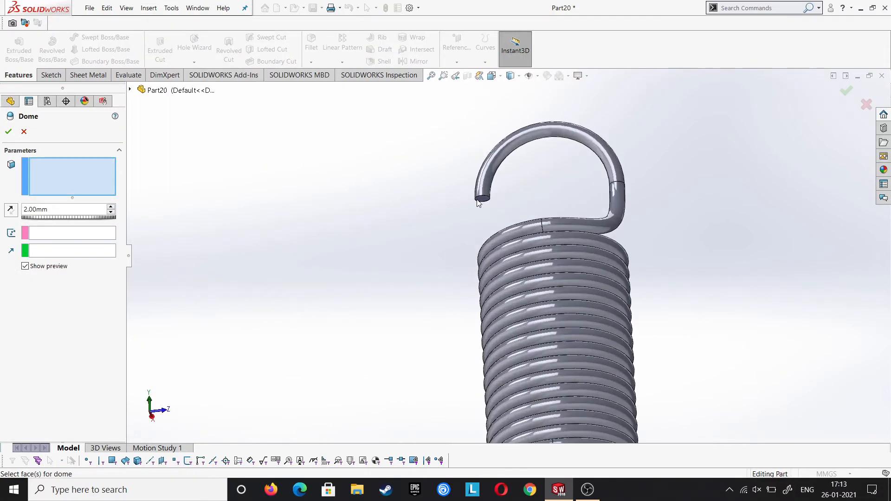
left_click(484, 200)
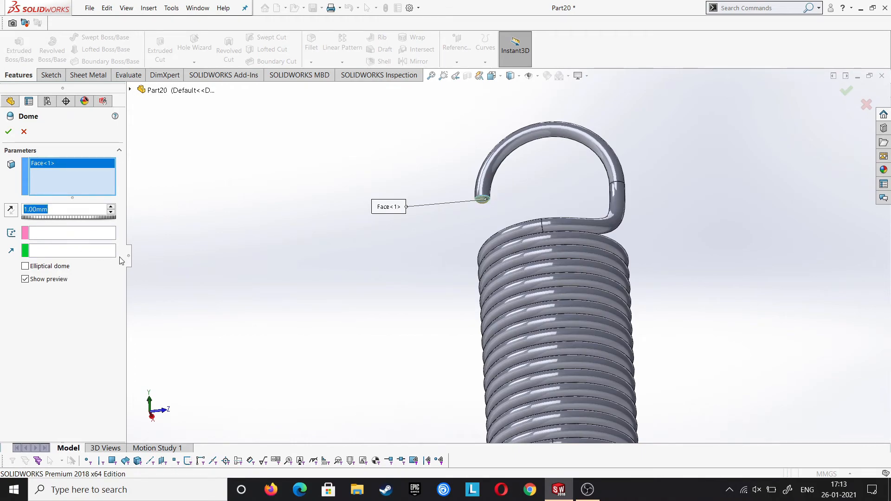
scroll(96, 211, "up", 2)
left_click(7, 133)
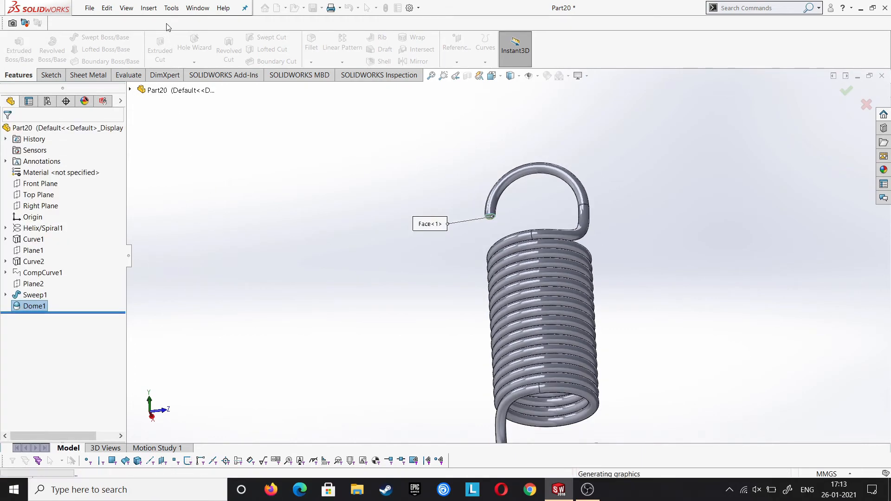
Add a 1 mm dome to the flat end face of the lower hook.
left_click(149, 8)
mouse_move(200, 45)
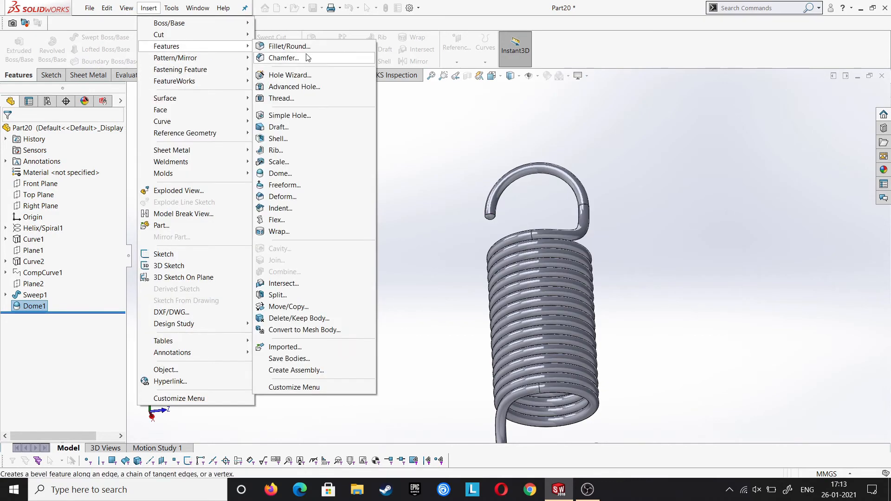
left_click(320, 174)
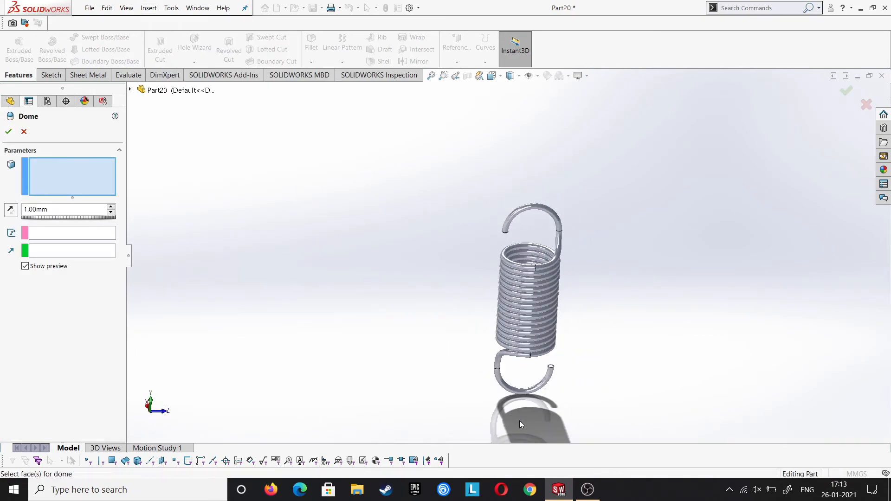
scroll(550, 367, "down", 5)
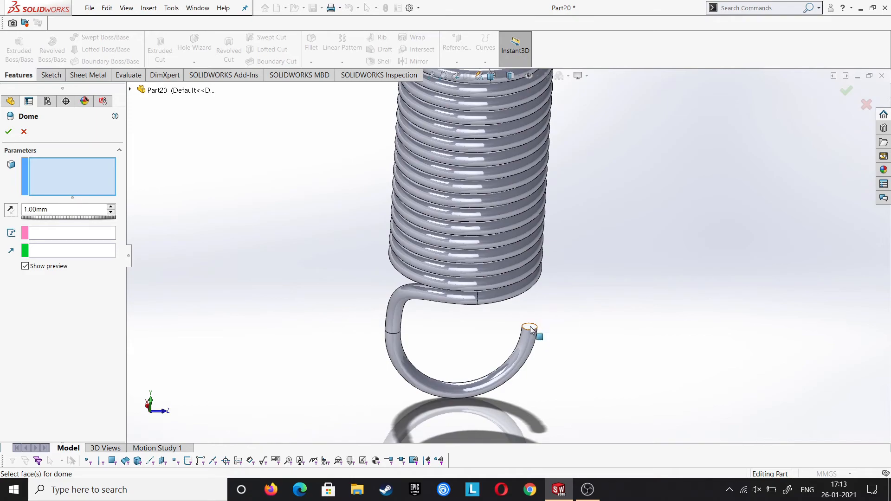
left_click(532, 330)
key("Return")
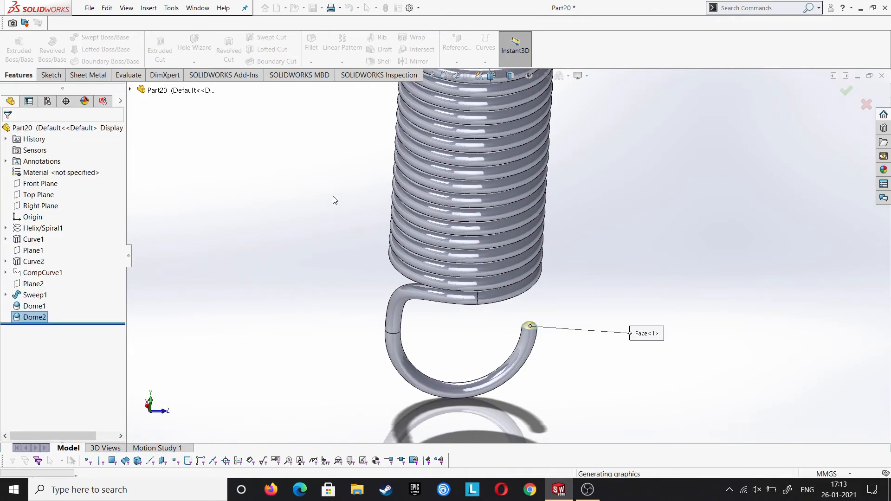
Apply a polished metallic appearance from the appearances library to the whole spring.
key("f")
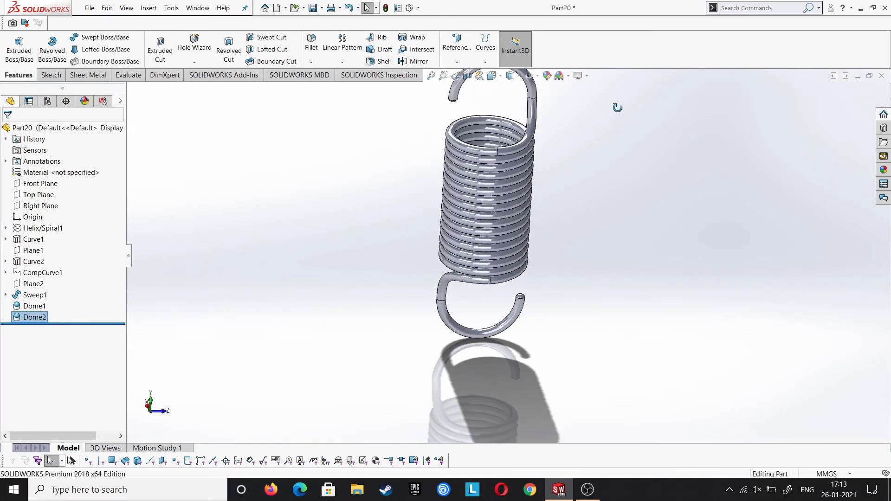
left_click(882, 170)
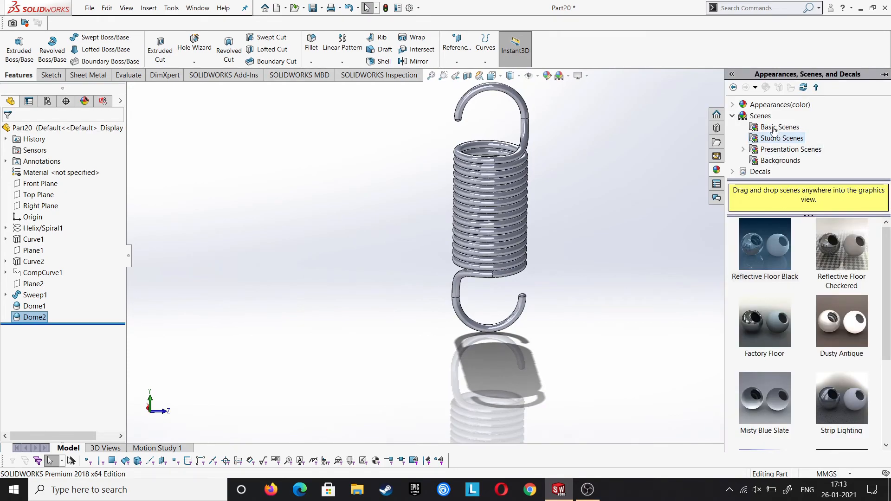
left_click(732, 116)
left_click(732, 104)
left_click(769, 126)
left_click(767, 238)
double_click(768, 238)
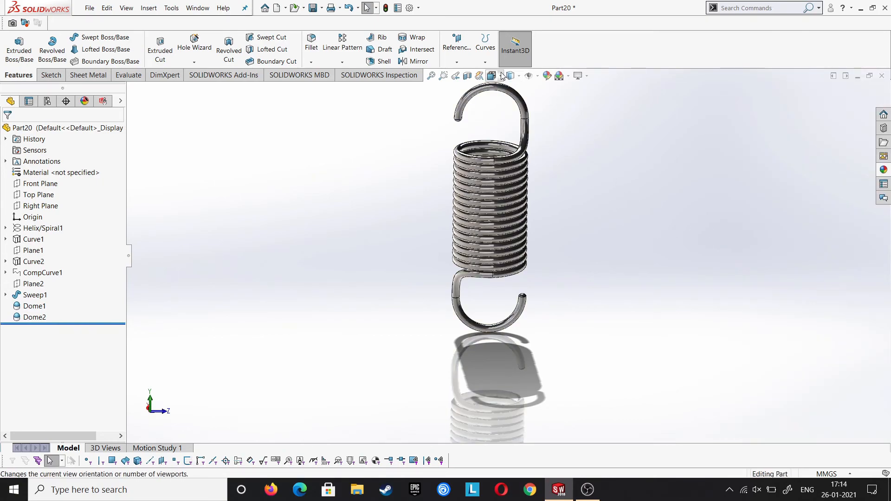
Display the spring shaded without edges, and inspect it from an isometric view and from all around.
left_click(513, 79)
left_click(513, 102)
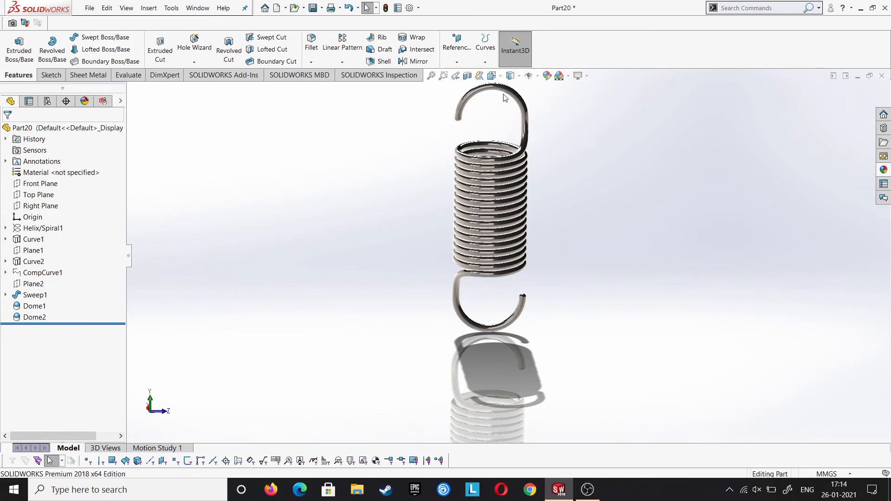
left_click(491, 76)
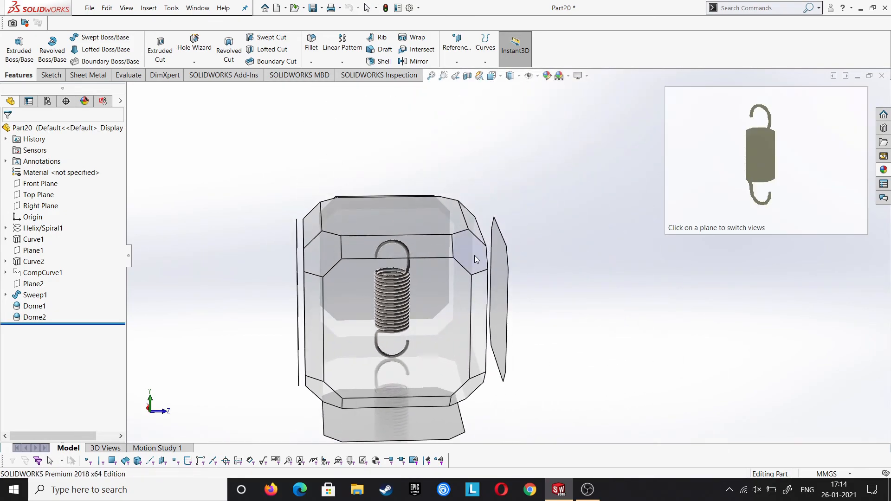
left_click(475, 259)
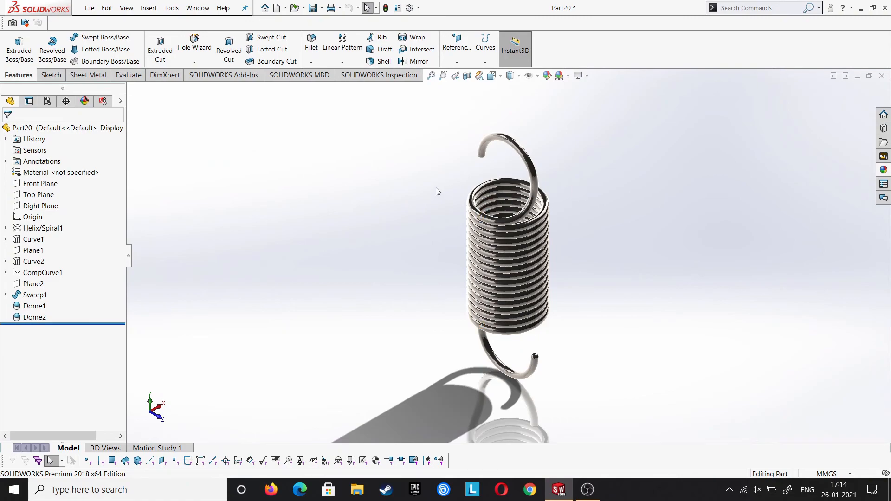
middle_click_drag(435, 184, 645, 399)
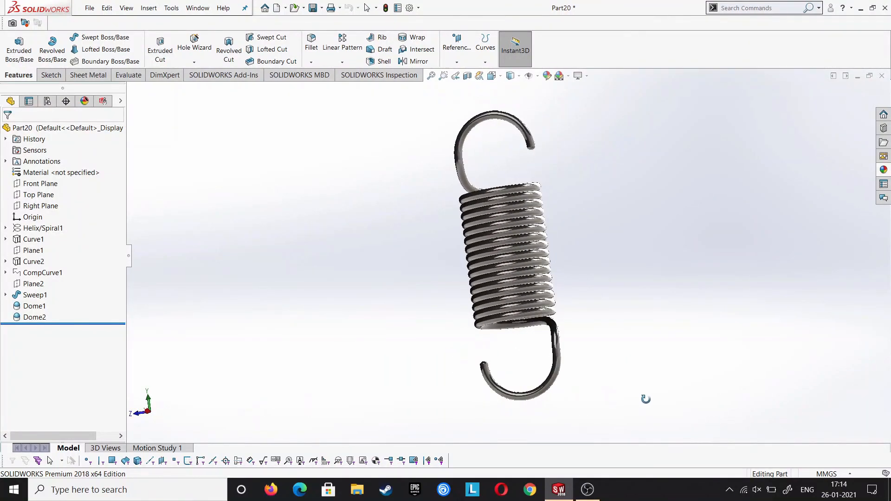